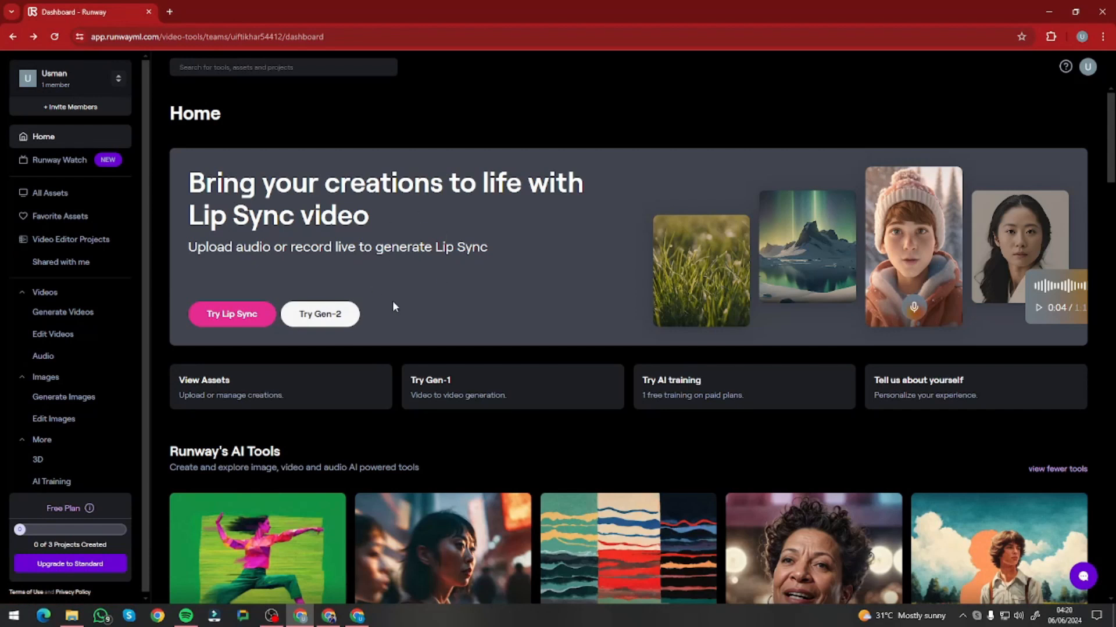
# Start a Gen-2 video generation and enter the text prompt "Laughing child under a rainbow".
pyautogui.click(320, 314)
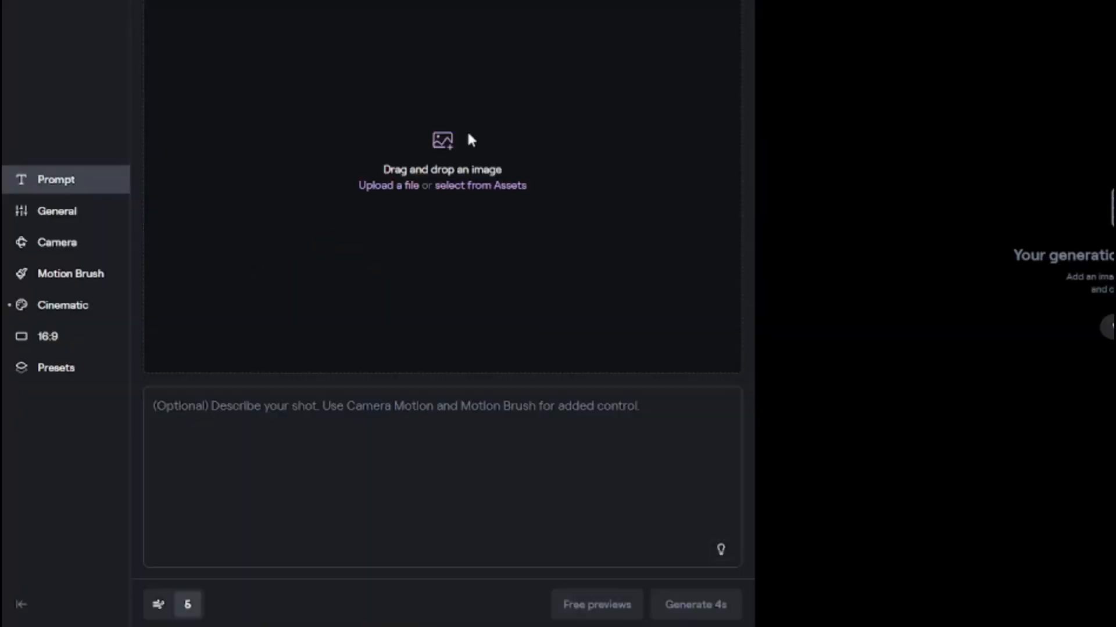
pyautogui.click(322, 405)
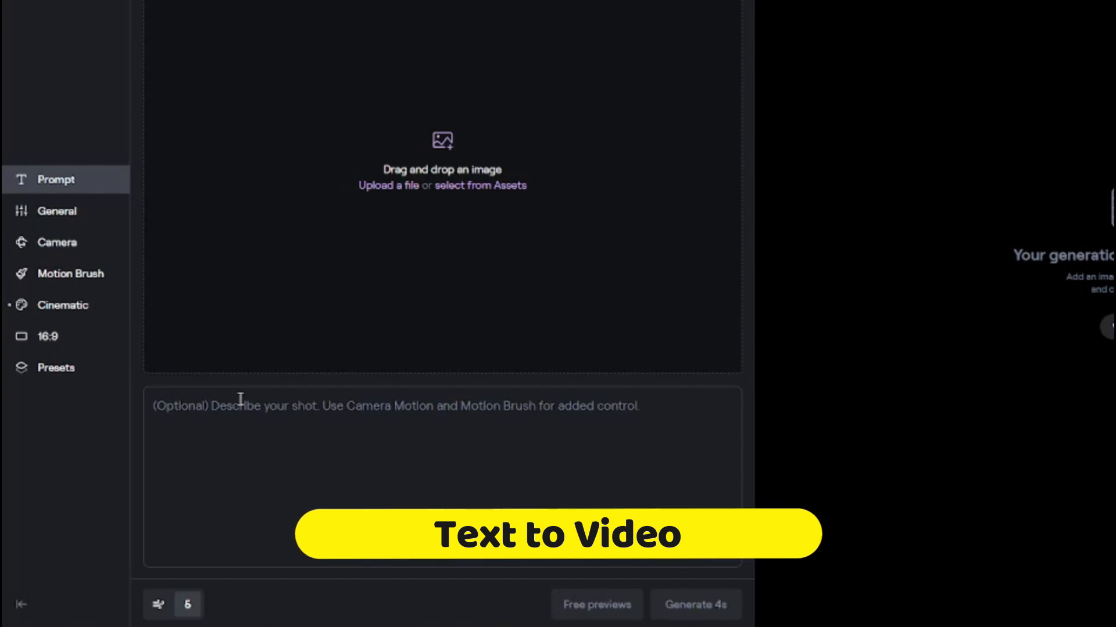
pyautogui.write('Laughing child under a rainbow')
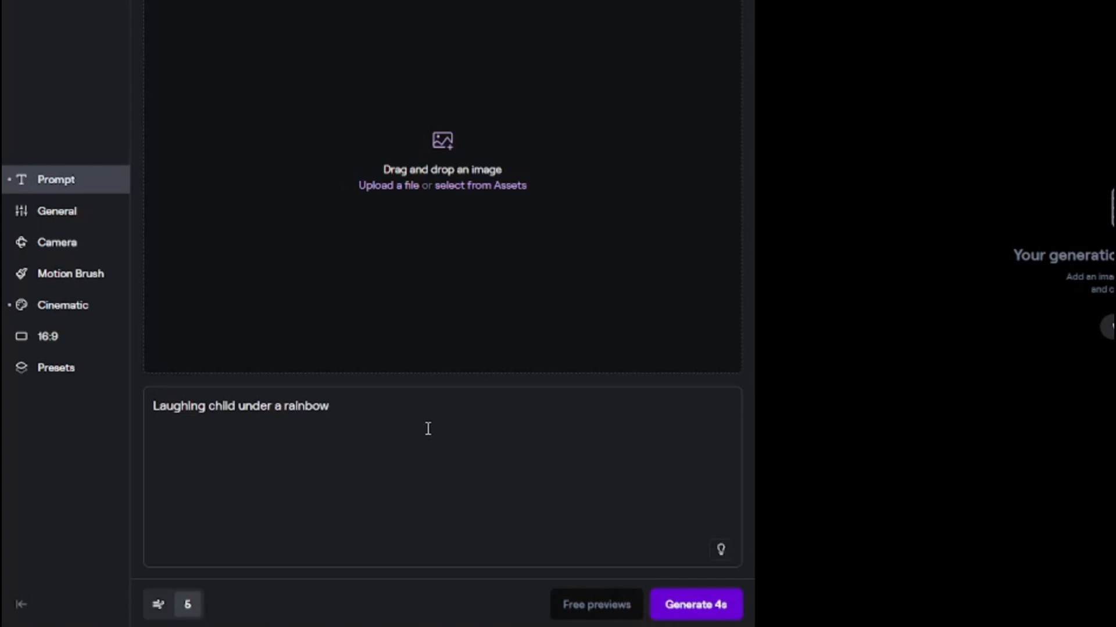
# Expand the short prompt into a detailed scene description with the automatic prompt suggestion and review the wording.
pyautogui.click(721, 552)
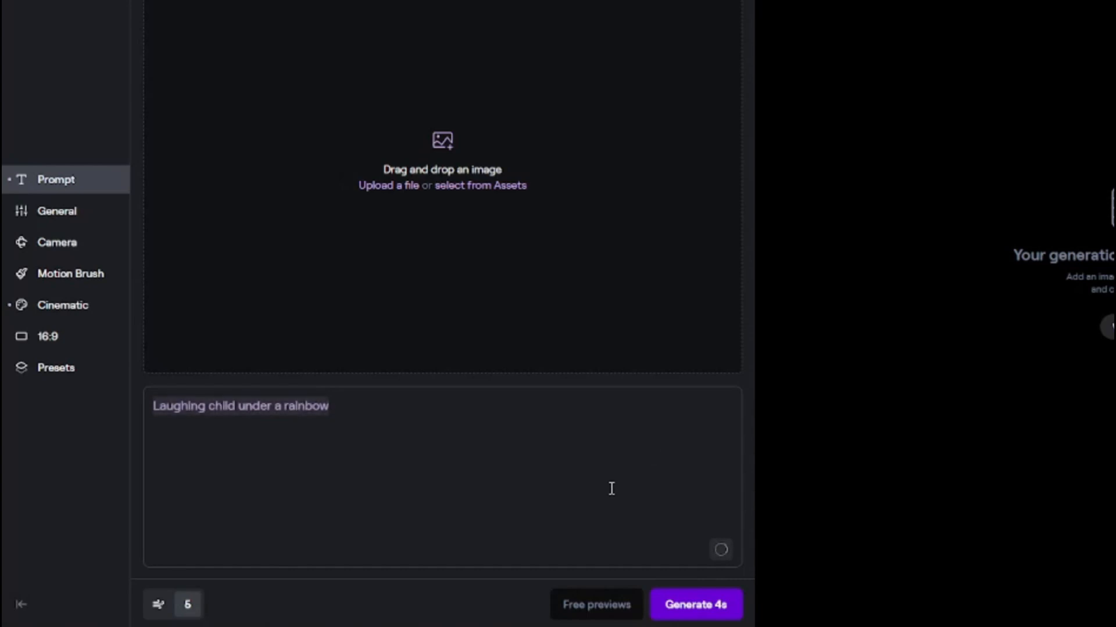
pyautogui.hotkey('ctrl', 'a')
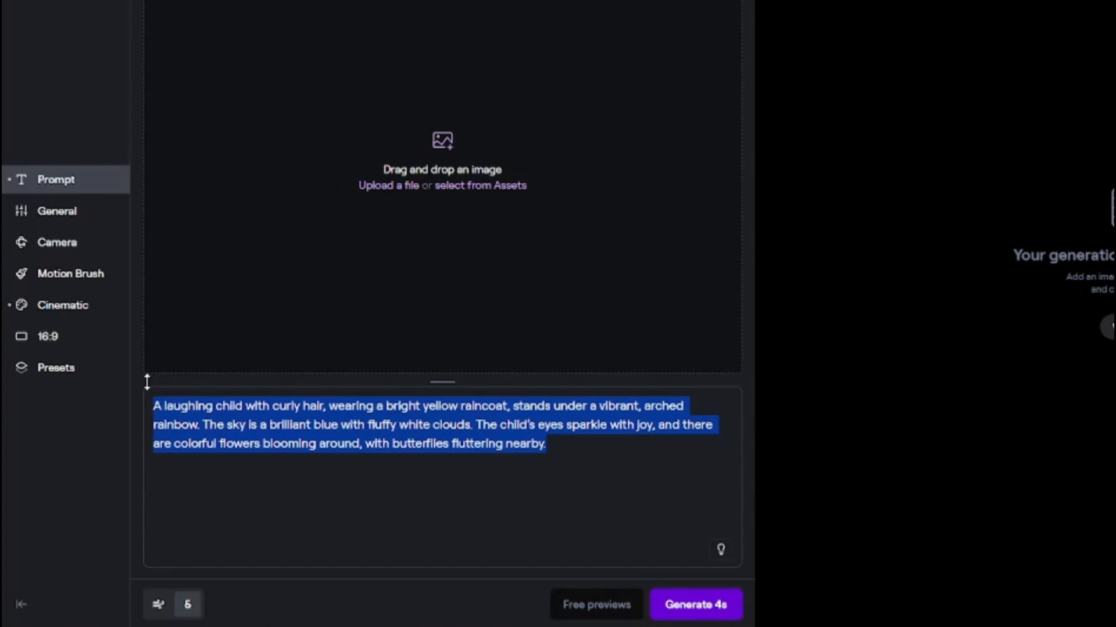
pyautogui.click(188, 443)
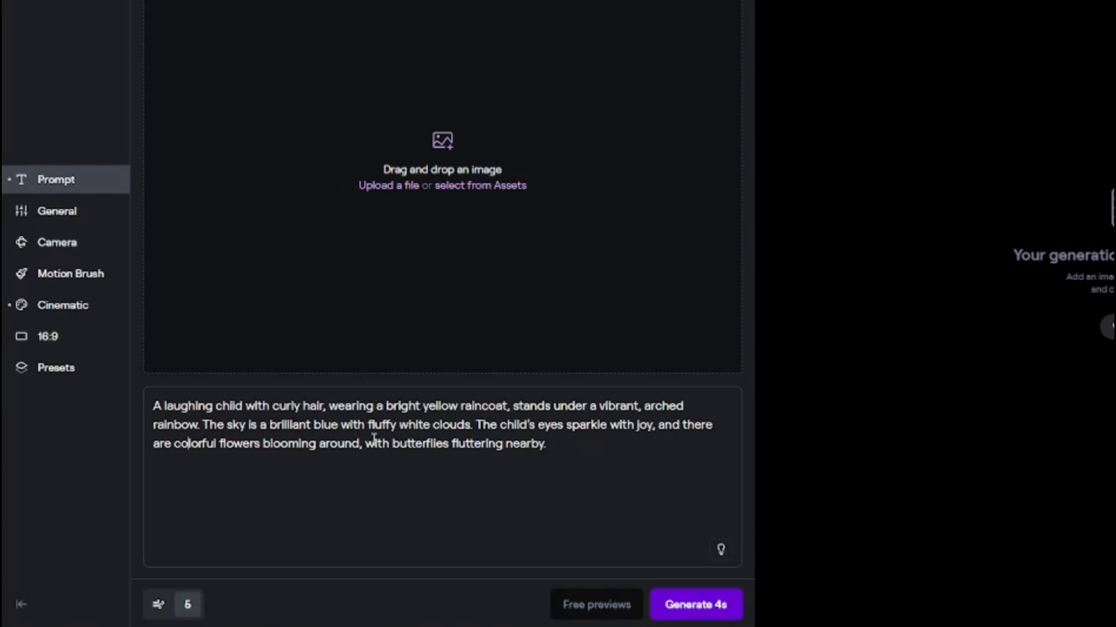
pyautogui.moveTo(457, 429); pyautogui.dragTo(547, 452)
pyautogui.click(546, 448)
# Edit the expanded prompt so the child has "wavy" hair and wears a bright "red" raincoat.
pyautogui.doubleClick(291, 408)
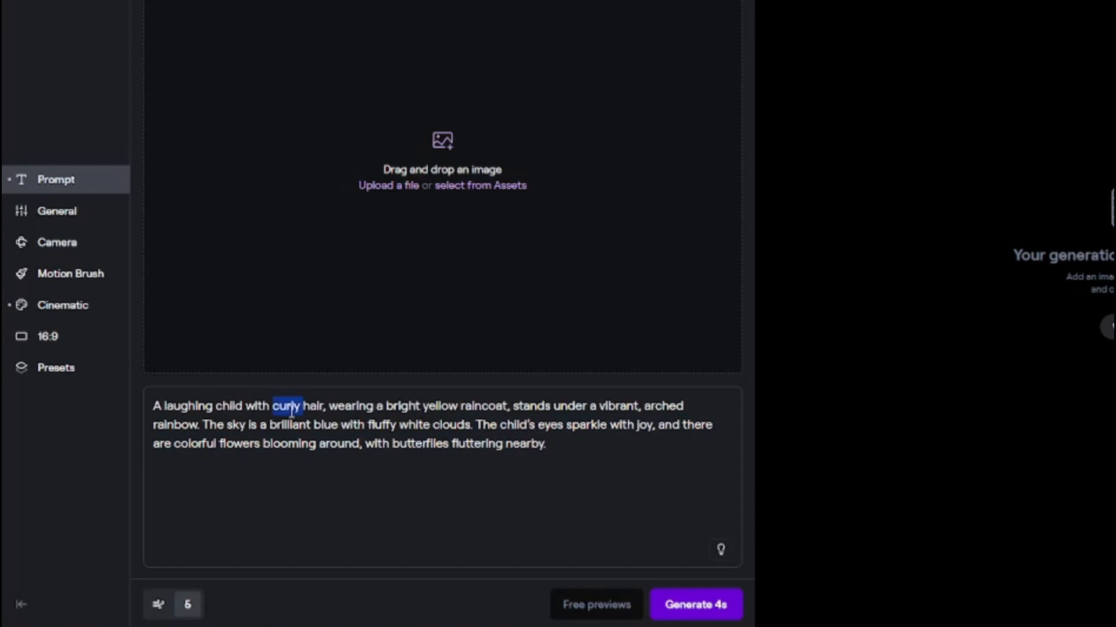
pyautogui.press('BackSpace')
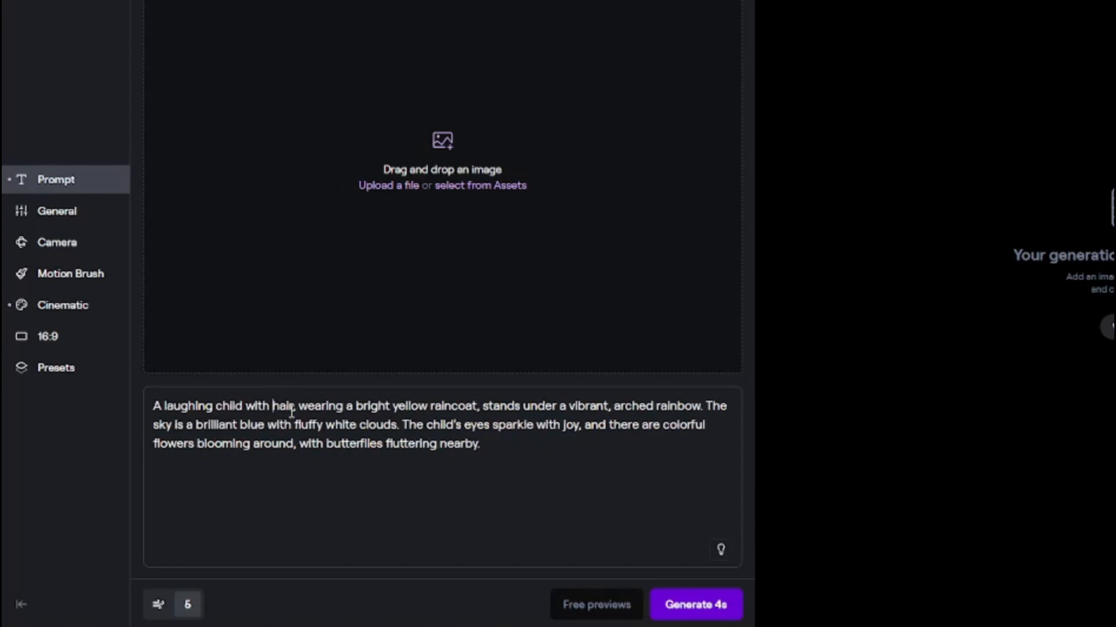
pyautogui.write('wavy')
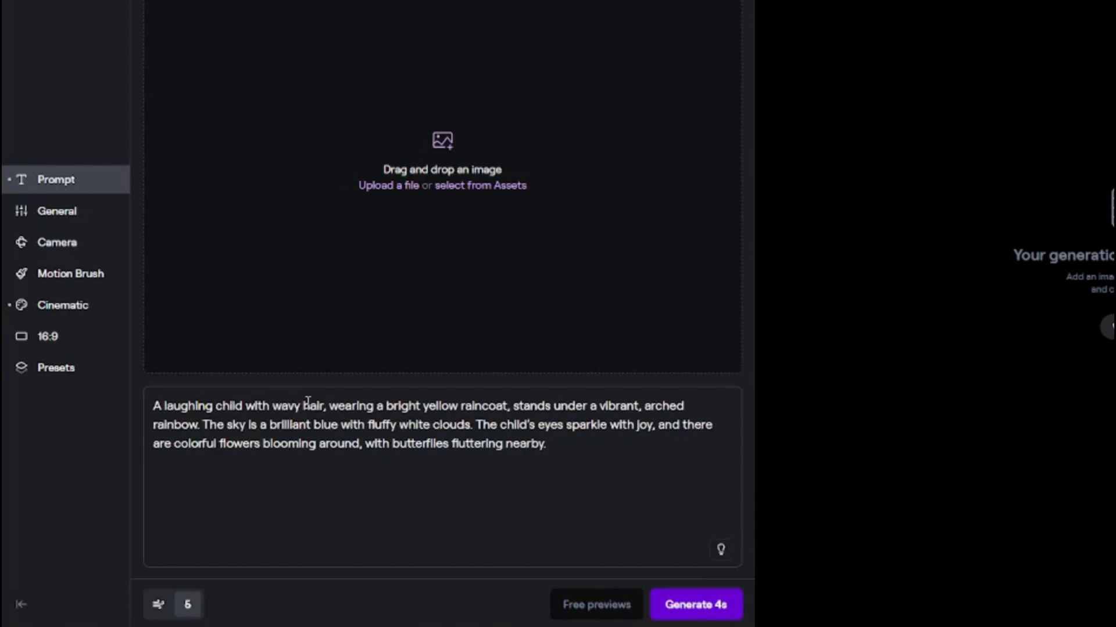
pyautogui.doubleClick(442, 404)
pyautogui.write('red')
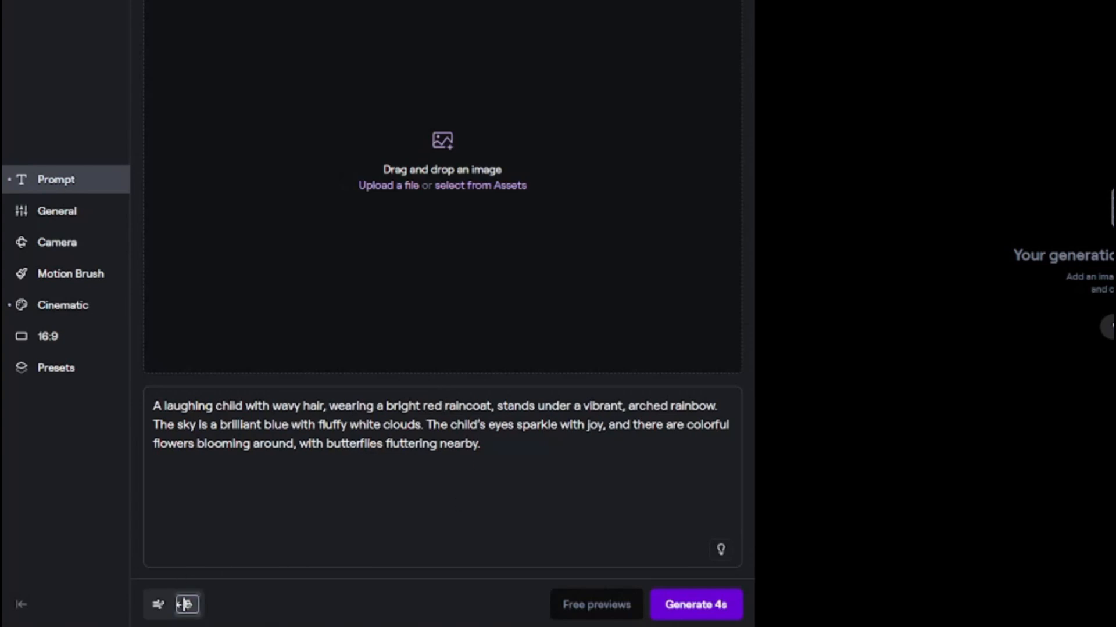
# Try a General Motion intensity of 7 and set it back to 5.
pyautogui.click(160, 607)
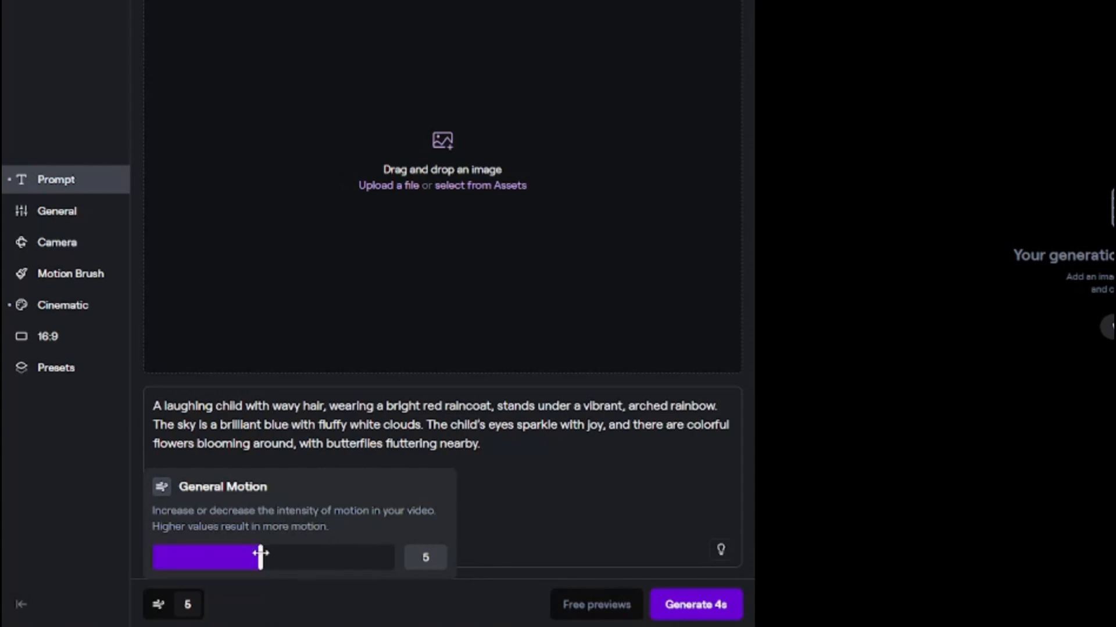
pyautogui.moveTo(260, 557); pyautogui.dragTo(315, 555)
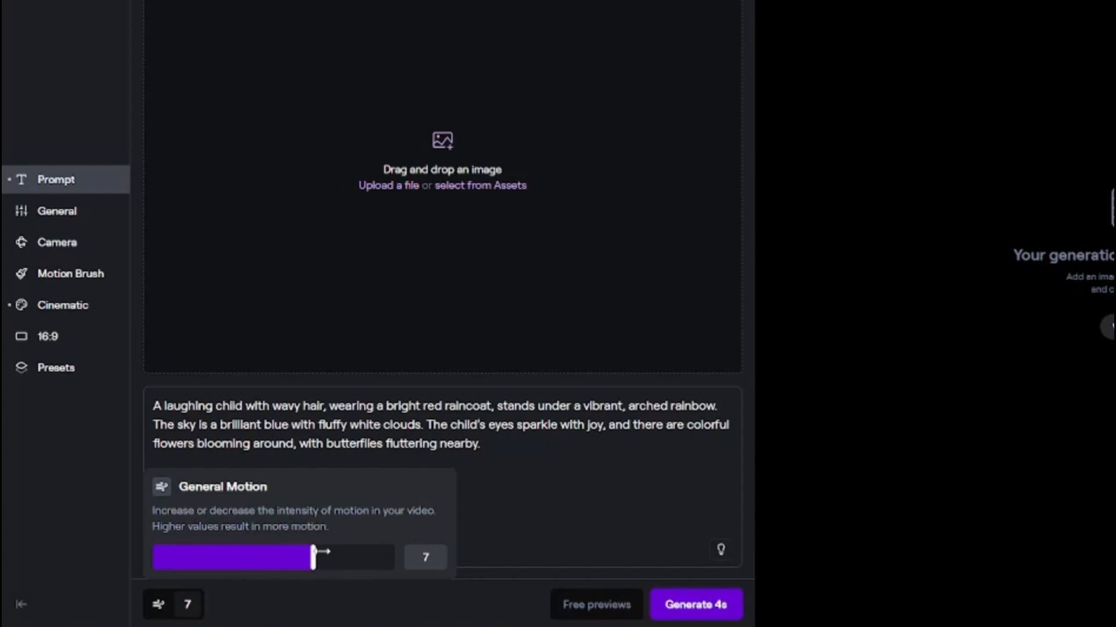
pyautogui.moveTo(314, 555); pyautogui.dragTo(260, 555)
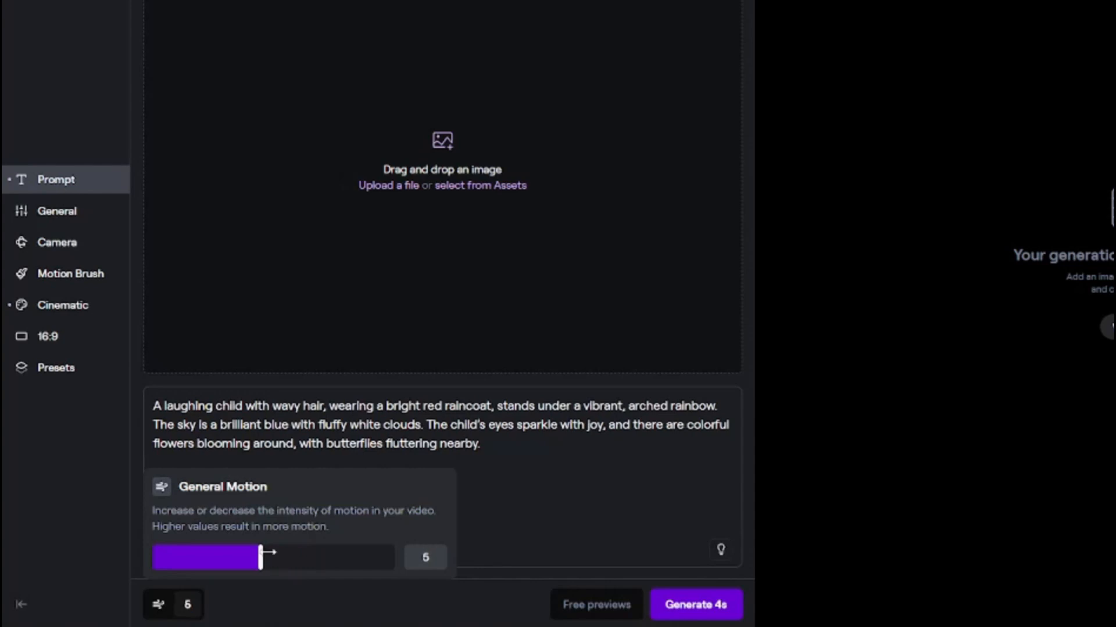
pyautogui.click(500, 472)
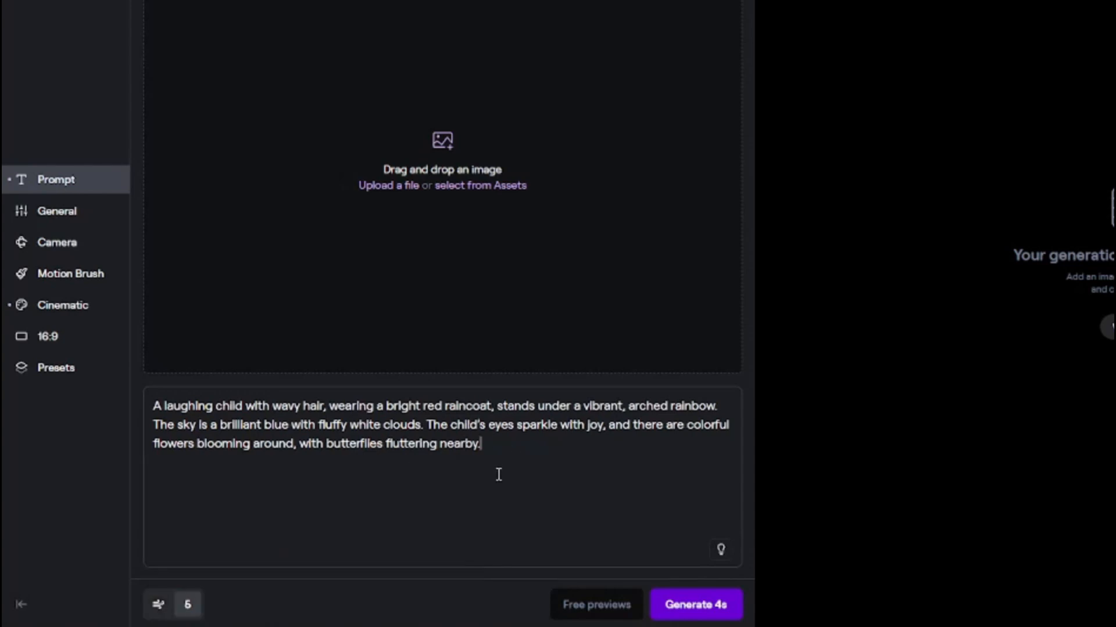
# Try to set the video resolution to 2K in the general settings and dismiss the upgrade offer.
pyautogui.click(42, 215)
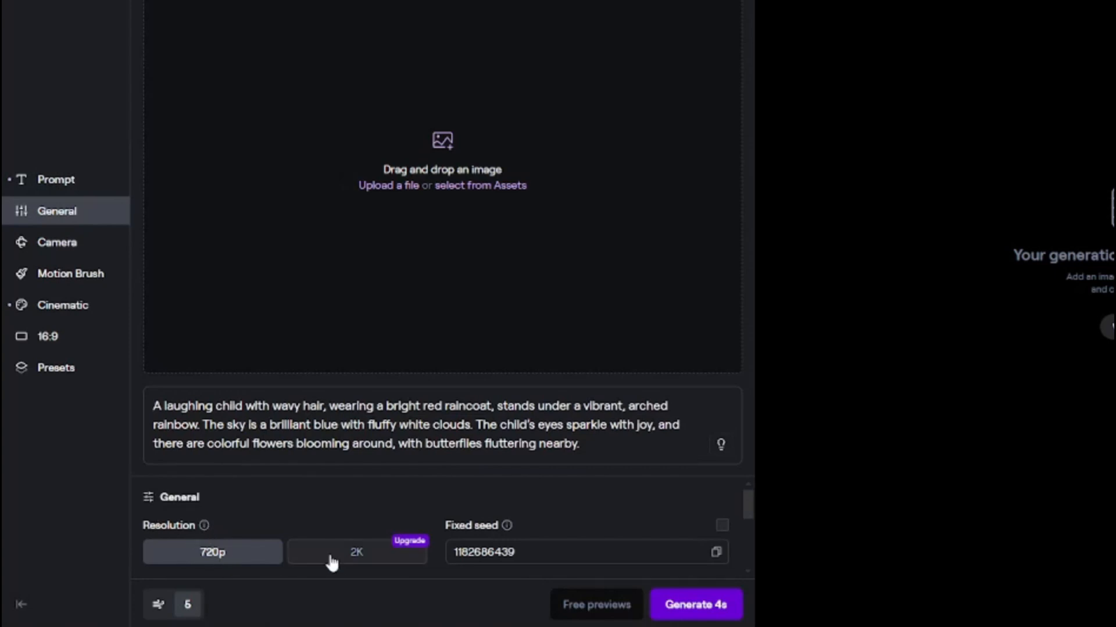
pyautogui.click(359, 557)
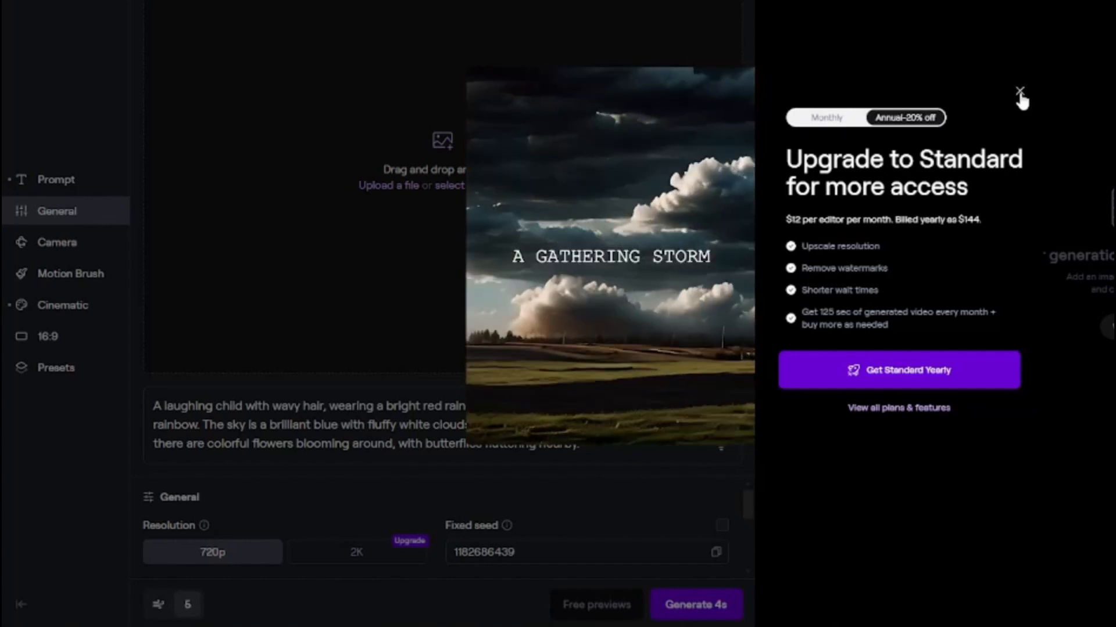
pyautogui.click(1020, 92)
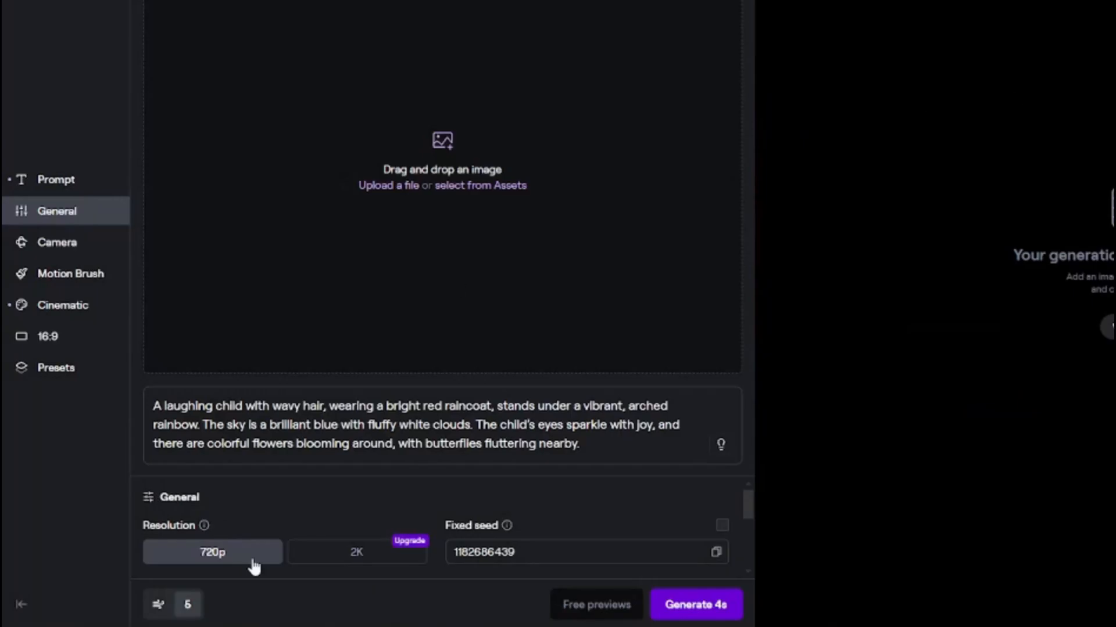
# Enter the negative prompt "deformation, ugly, breaking fingers, over exposed background, weird facial expression" for preview images.
pyautogui.scroll(-3, 625, 512)
pyautogui.scroll(3, 607, 523)
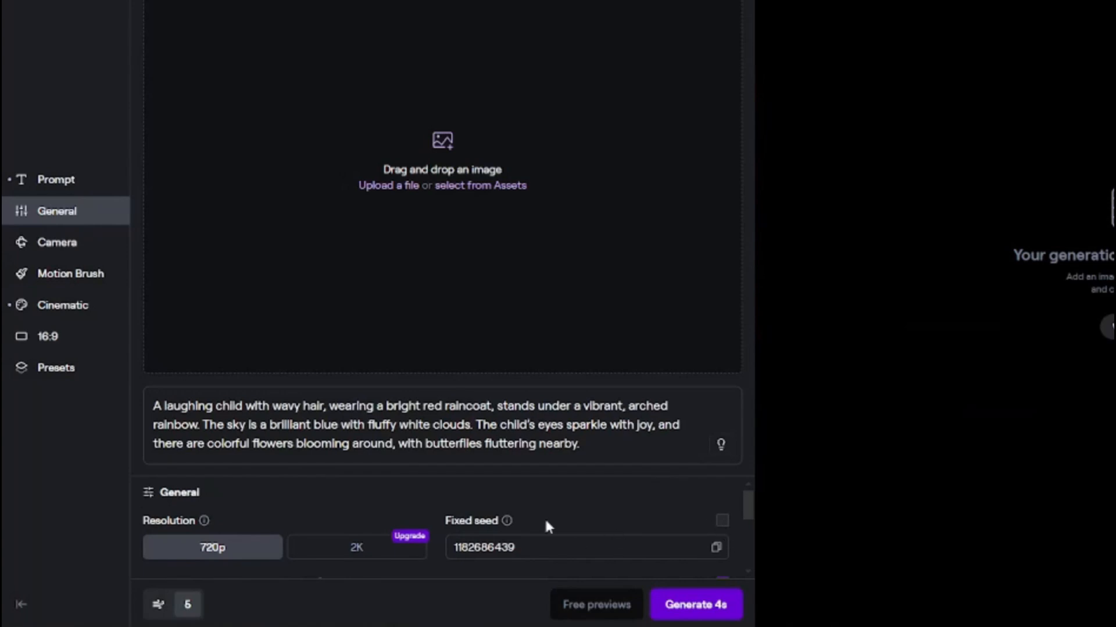
pyautogui.scroll(-3, 553, 510)
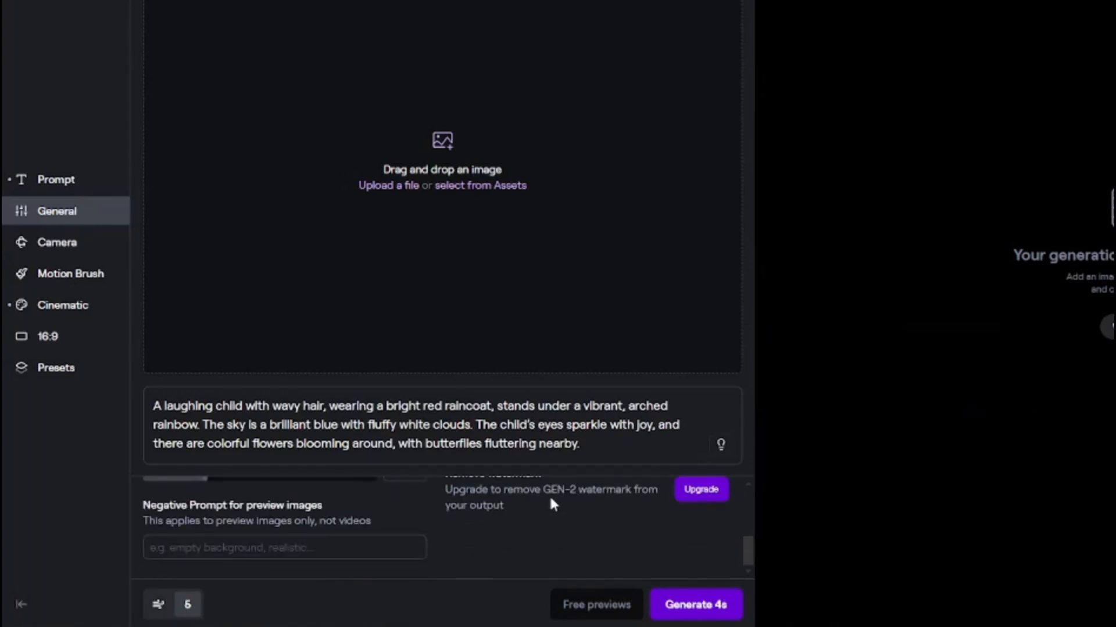
pyautogui.click(194, 550)
pyautogui.write('defroma')
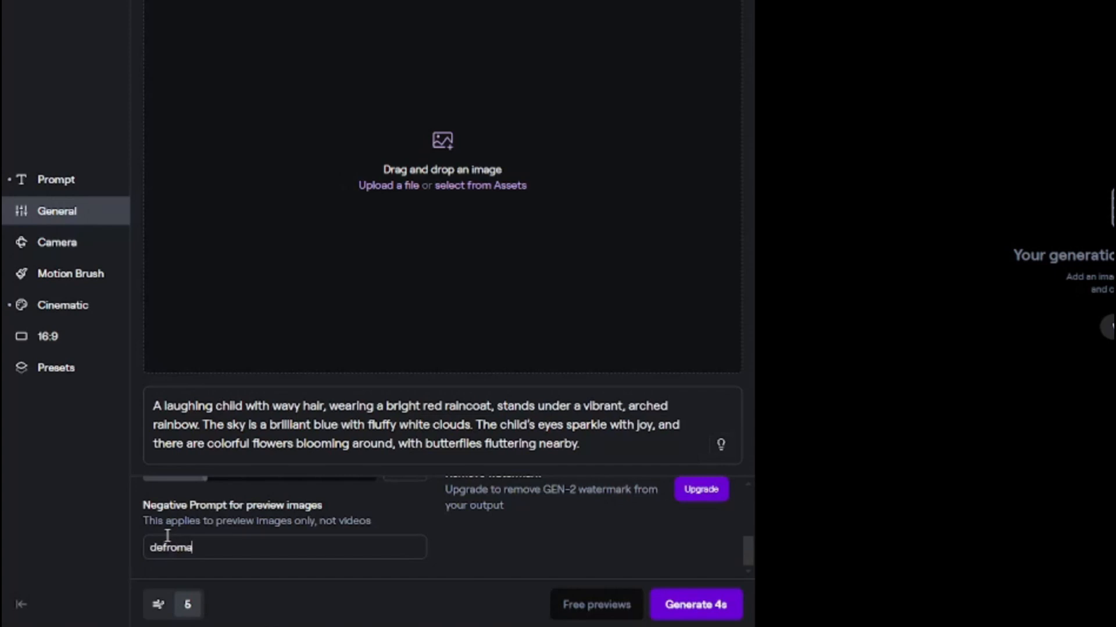
pyautogui.press('BackSpace')
pyautogui.press('BackSpace')
pyautogui.press('BackSpace')
pyautogui.press('BackSpace')
pyautogui.write('ormation, ugly, breaking')
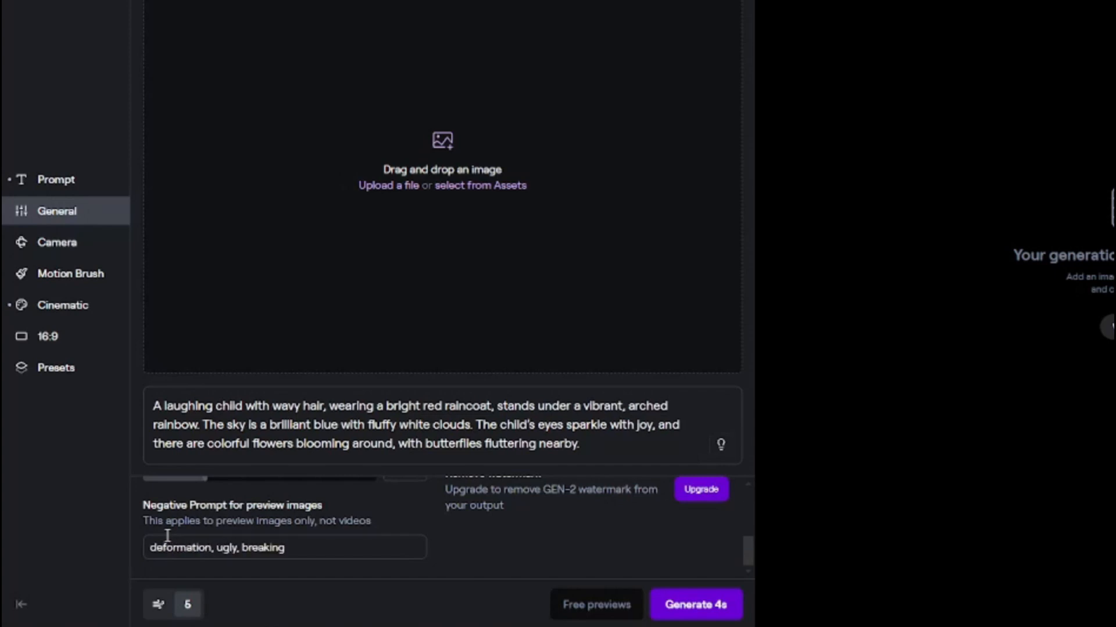
pyautogui.write(' fingers, over exposed b')
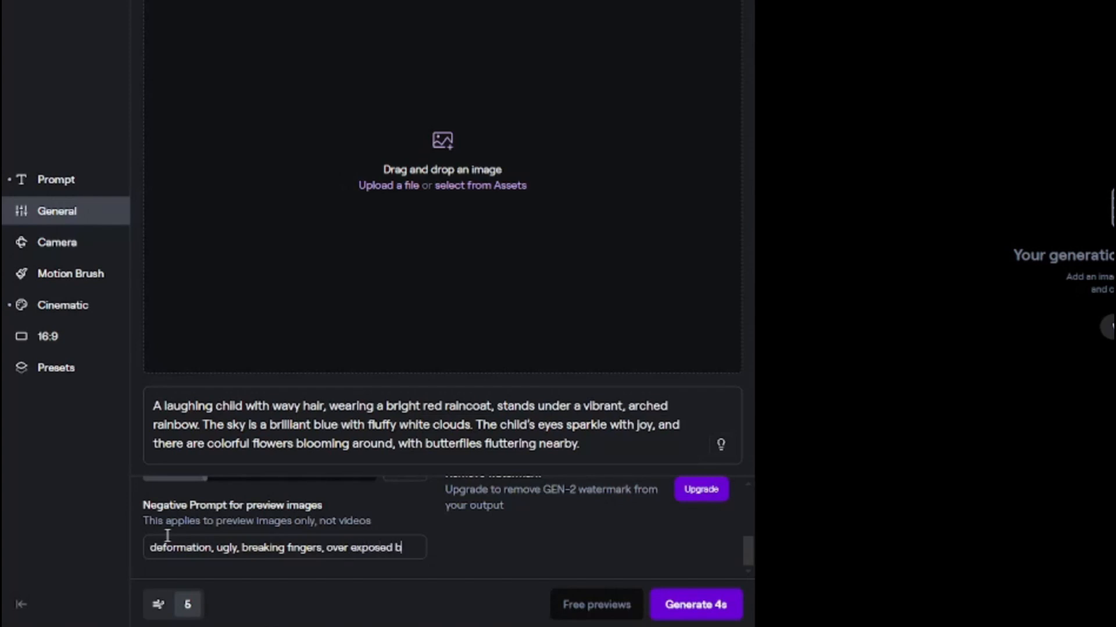
pyautogui.write('ackground, weird facial expression')
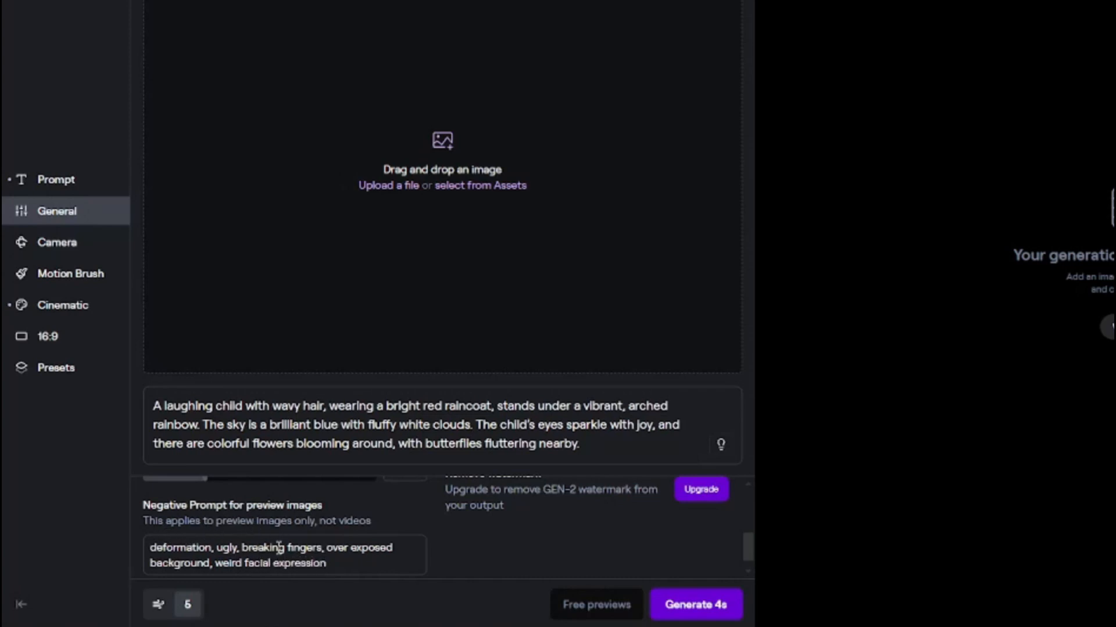
pyautogui.scroll(-1, 361, 529)
pyautogui.scroll(5, 348, 526)
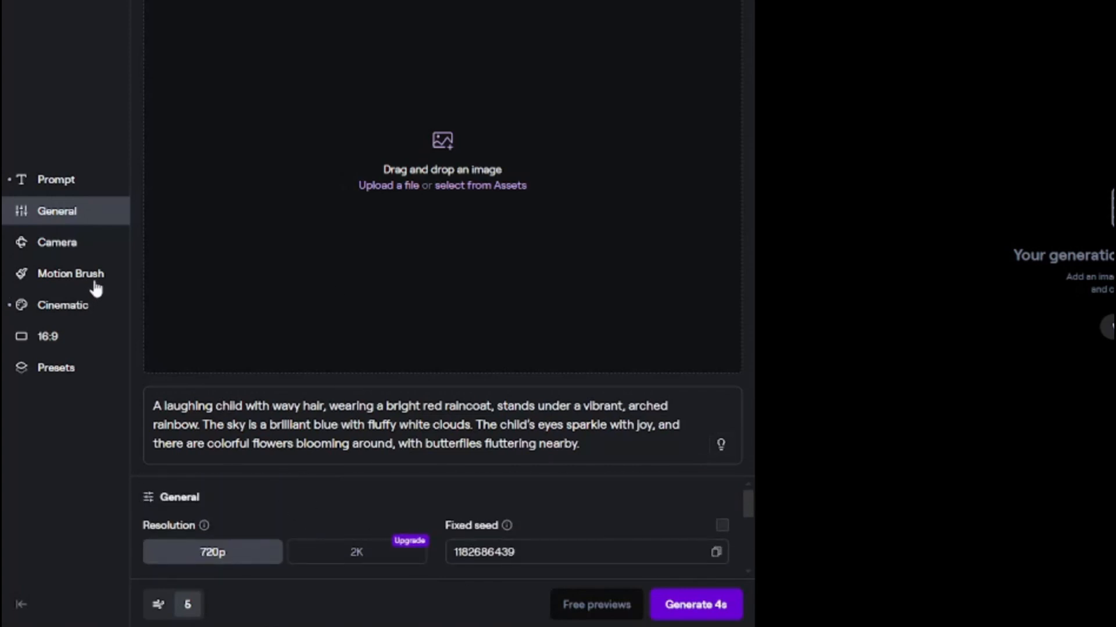
# Set the camera motion to horizontal 1.1, pan -0.5 and roll 1.3.
pyautogui.click(60, 246)
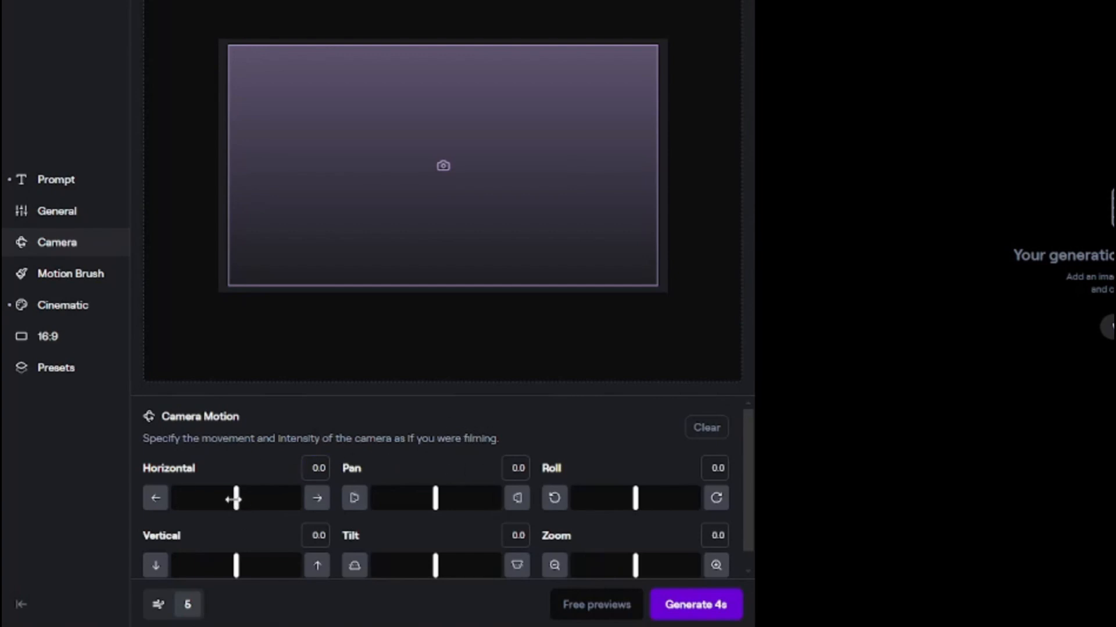
pyautogui.moveTo(233, 498); pyautogui.dragTo(251, 498)
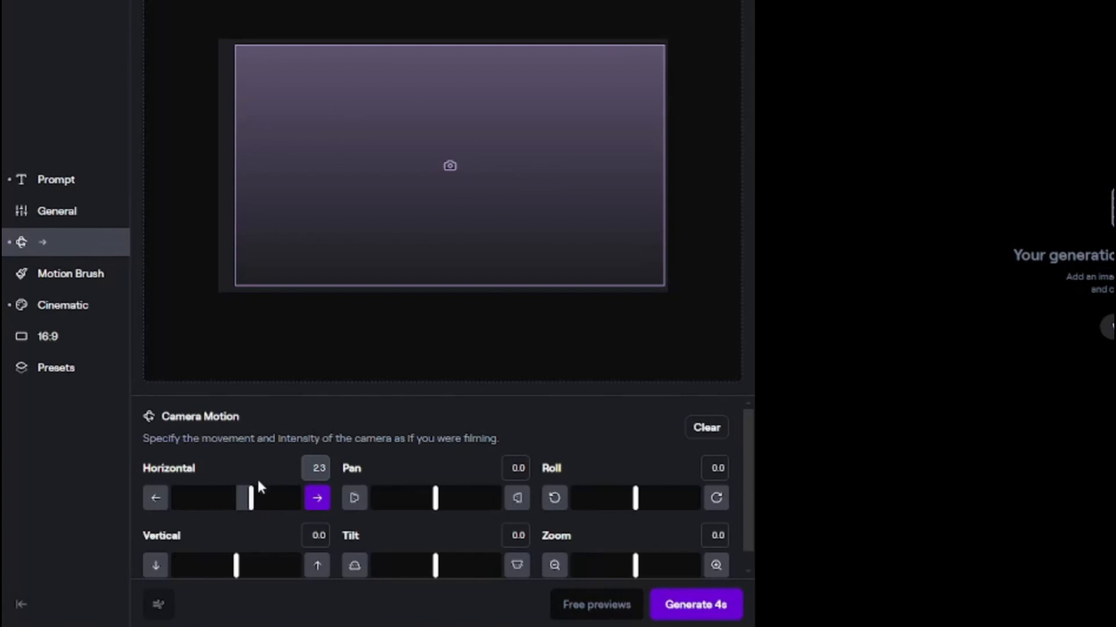
pyautogui.moveTo(250, 497)
pyautogui.mouseDown()
pyautogui.moveTo(263, 496)
pyautogui.moveTo(239, 497)
pyautogui.mouseUp()
pyautogui.moveTo(437, 500); pyautogui.dragTo(438, 498)
pyautogui.moveTo(635, 498); pyautogui.dragTo(644, 498)
pyautogui.moveTo(239, 499); pyautogui.dragTo(243, 499)
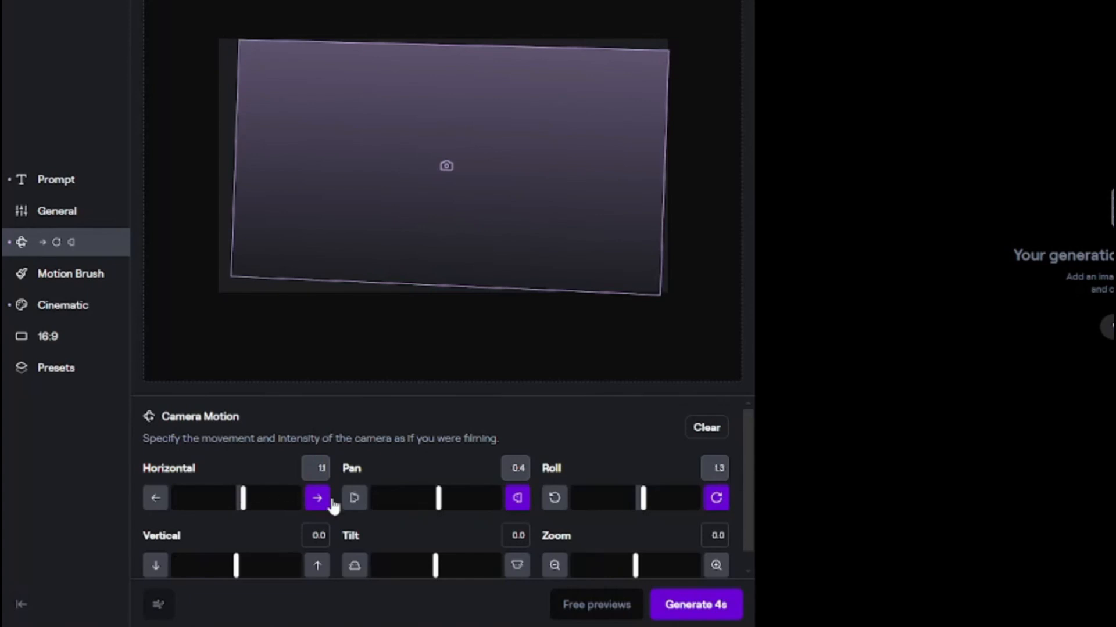
pyautogui.moveTo(437, 497); pyautogui.dragTo(432, 497)
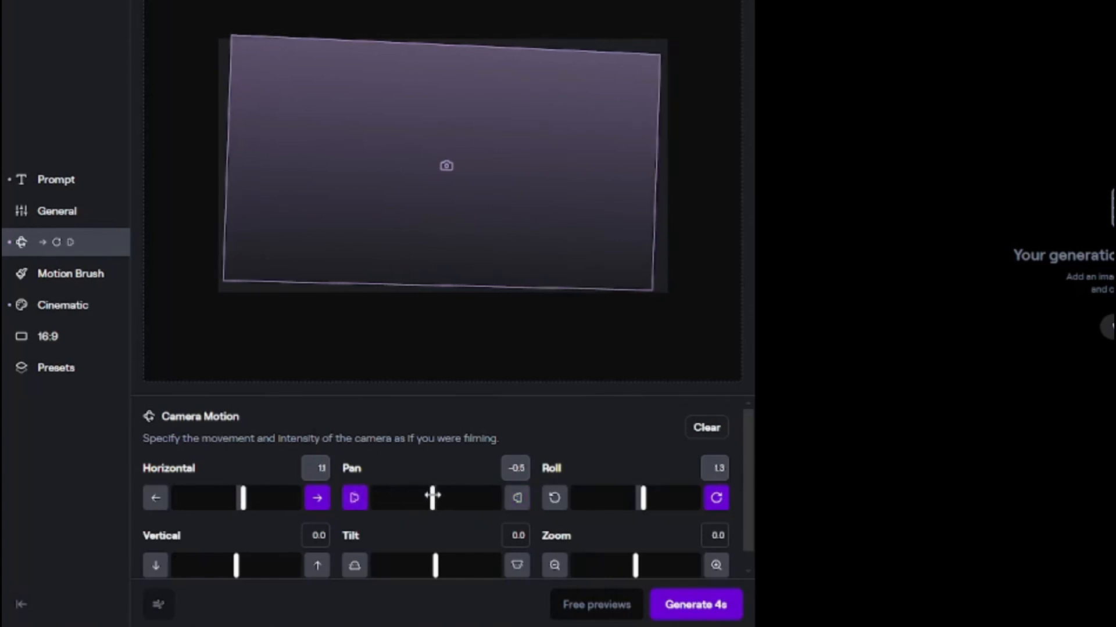
# Set the camera motion's vertical value to -0.6 and its tilt to -1.4.
pyautogui.moveTo(240, 561); pyautogui.dragTo(235, 561)
pyautogui.scroll(-1, 459, 566)
pyautogui.moveTo(435, 547); pyautogui.dragTo(427, 545)
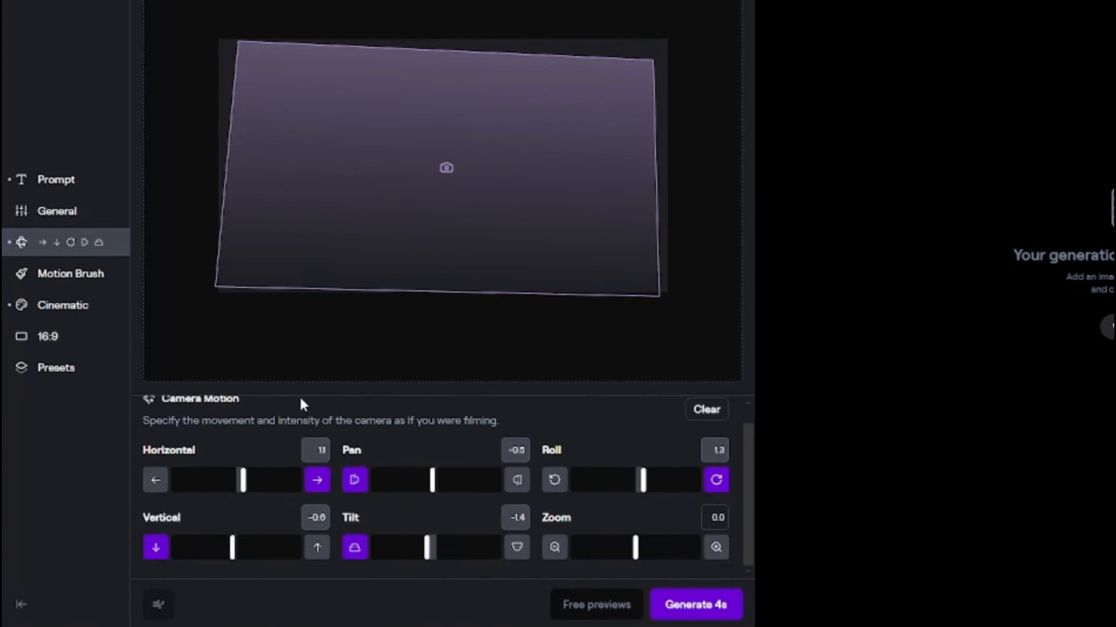
# Browse the available video styles and deselect the Cinematic style.
pyautogui.click(68, 281)
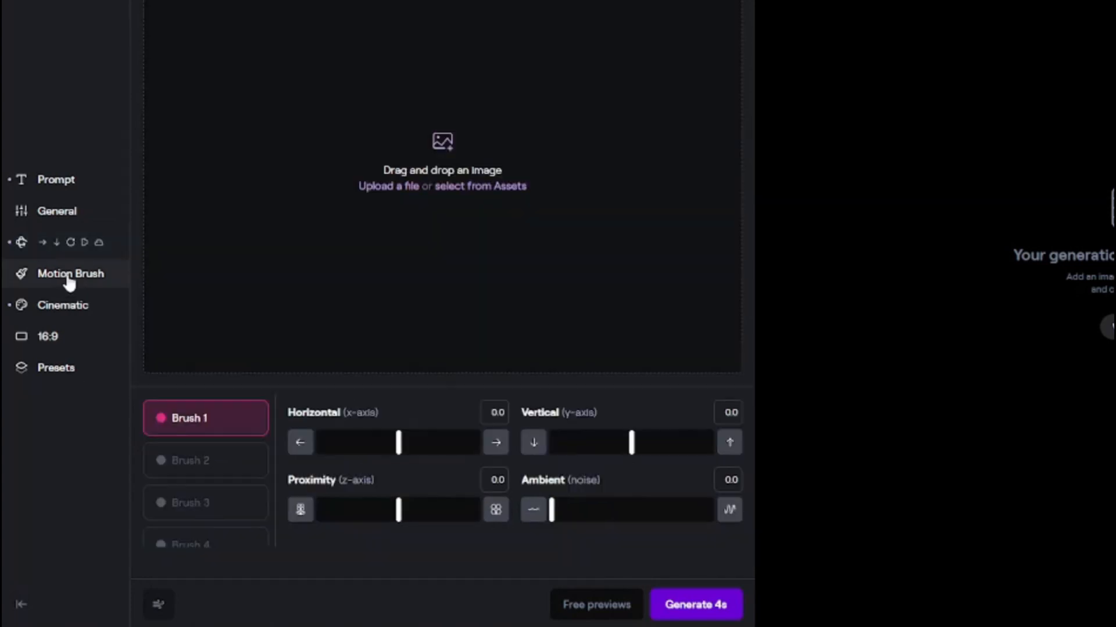
pyautogui.click(64, 313)
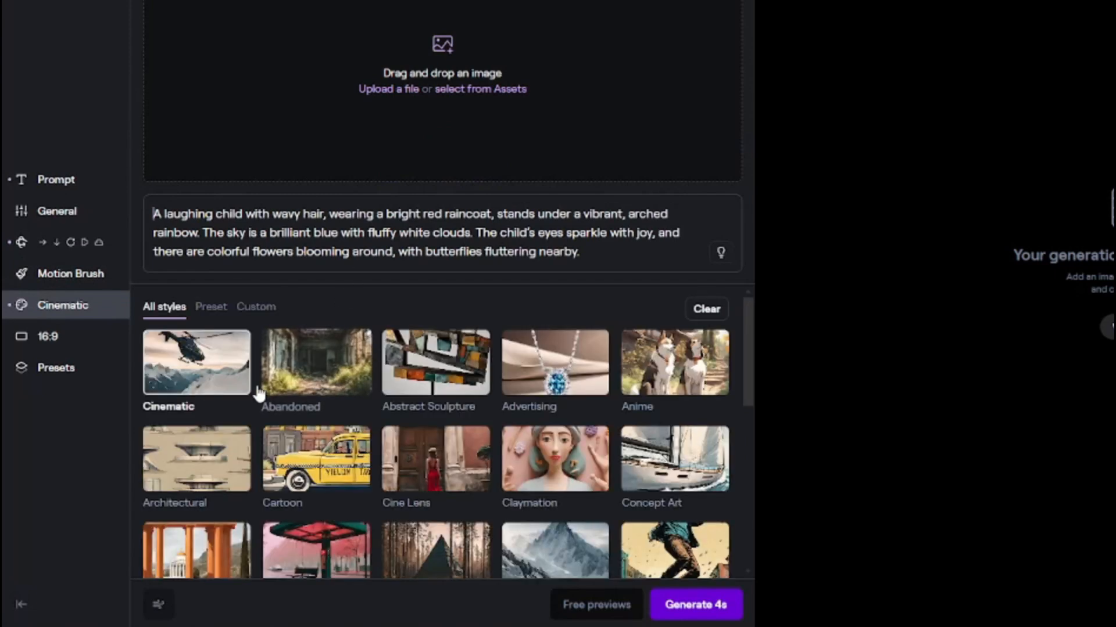
pyautogui.scroll(-1, 389, 449)
pyautogui.scroll(-10, 390, 449)
pyautogui.scroll(10, 349, 430)
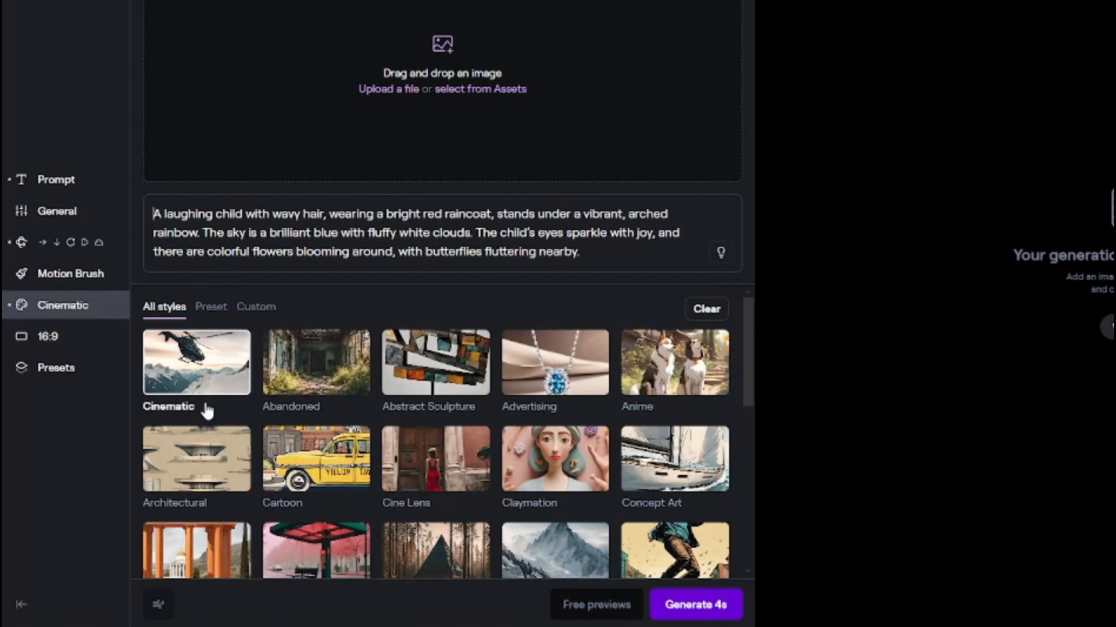
pyautogui.click(198, 375)
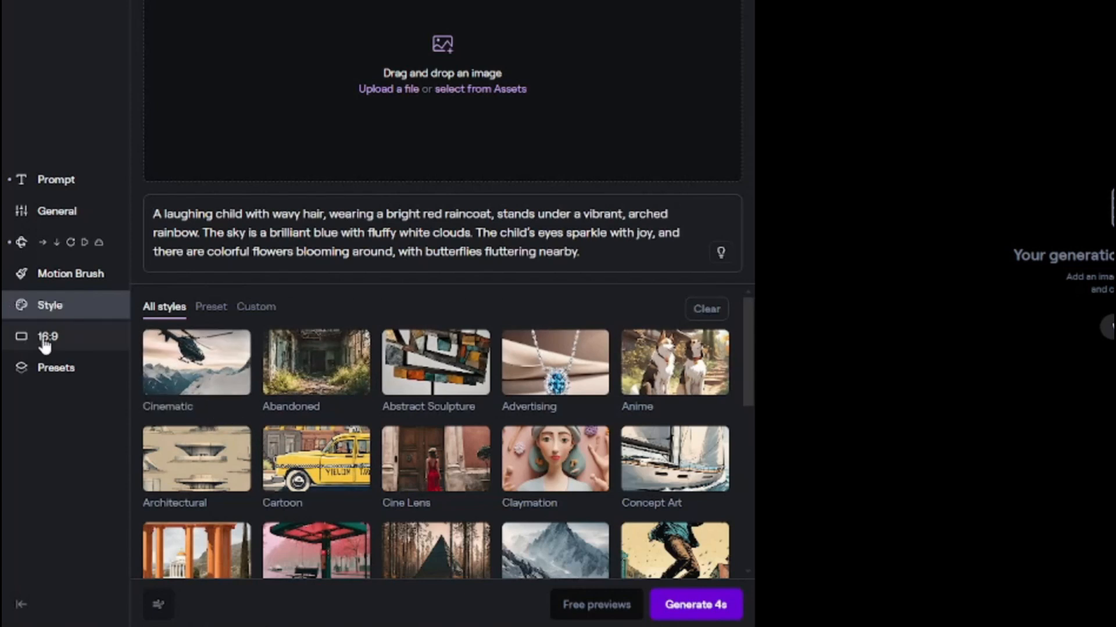
# Review the available aspect ratios and the custom presets section.
pyautogui.click(40, 340)
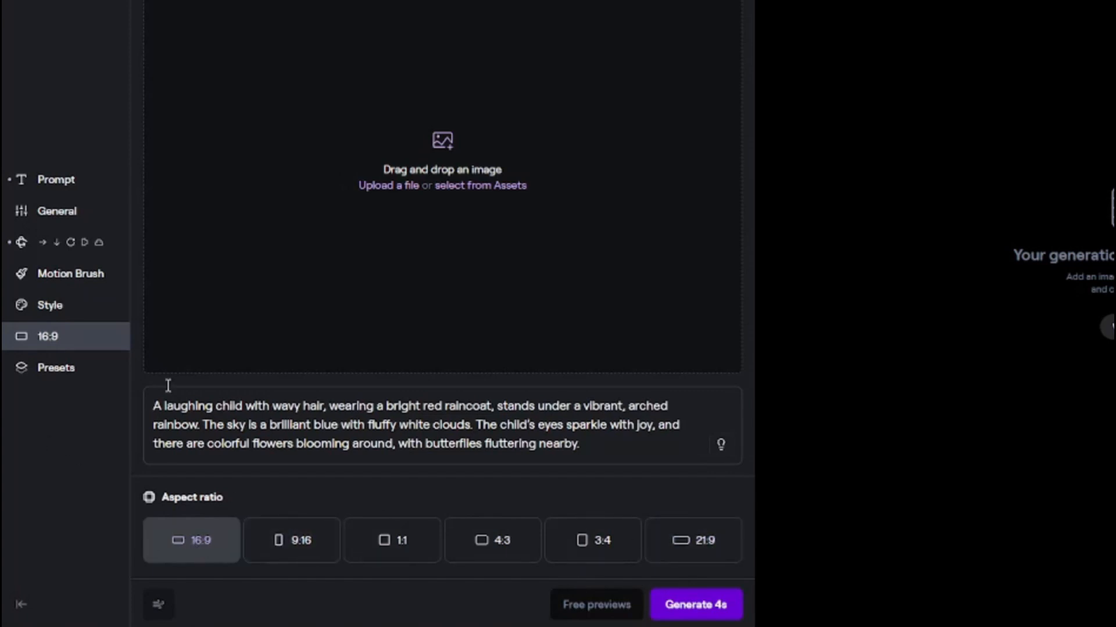
pyautogui.click(59, 369)
pyautogui.scroll(-1, 443, 506)
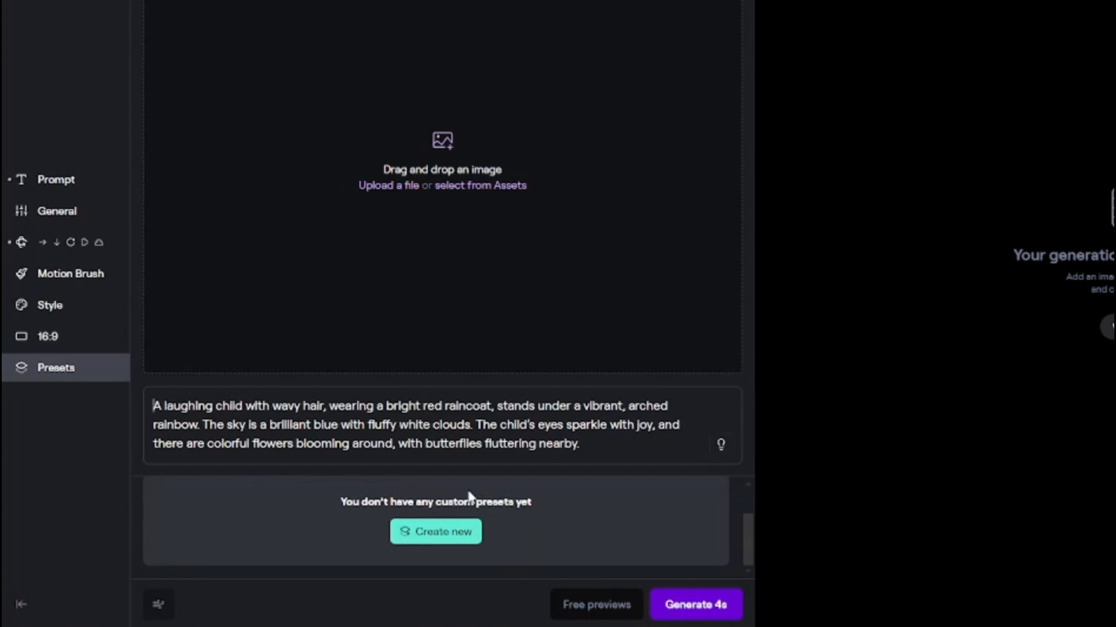
# Generate the four-second video of the laughing child and recheck its prompt and camera motion settings.
pyautogui.scroll(1, 364, 496)
pyautogui.click(62, 183)
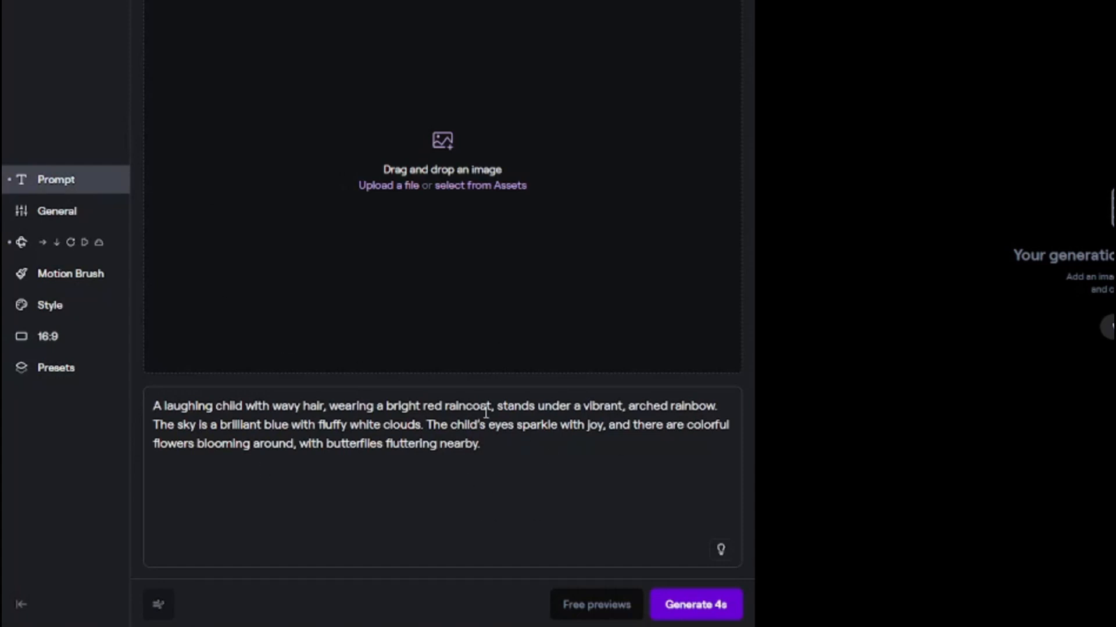
pyautogui.click(695, 607)
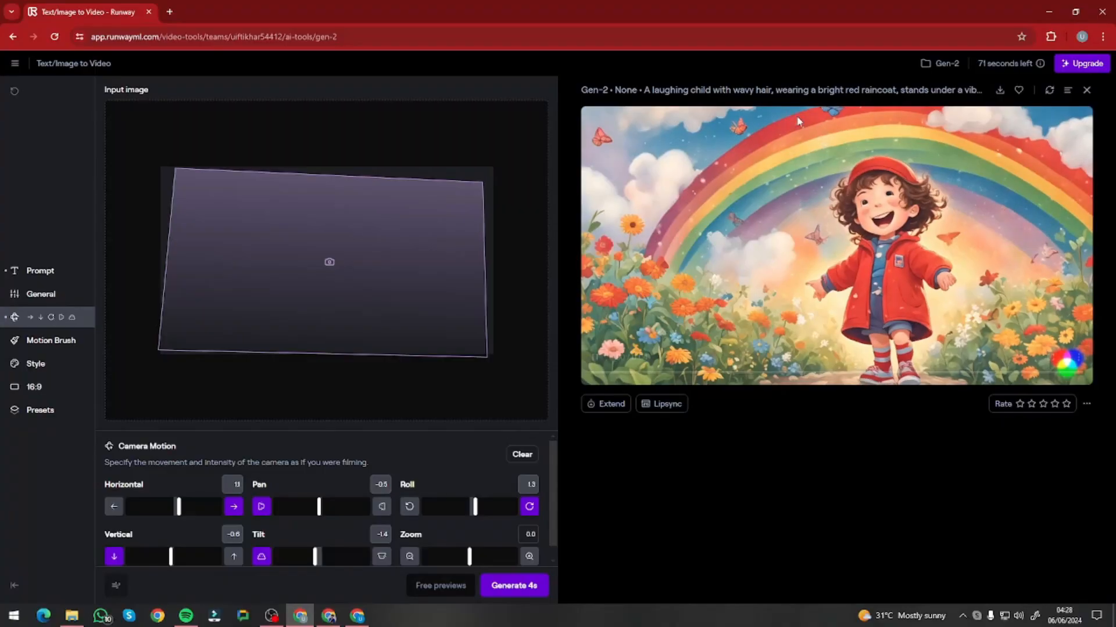
pyautogui.click(58, 272)
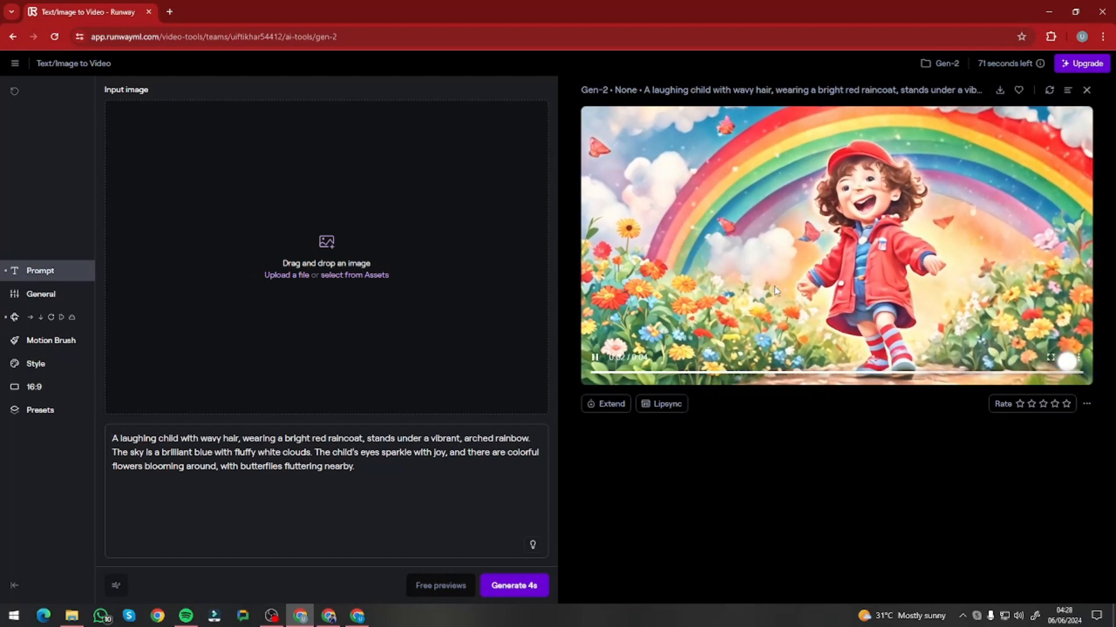
pyautogui.click(18, 317)
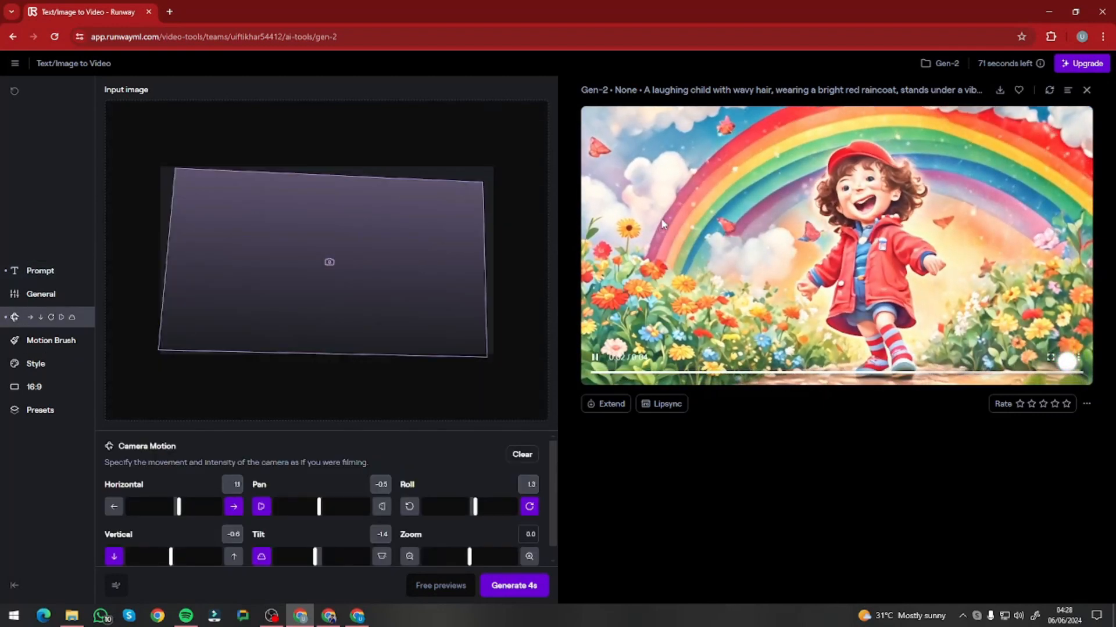
# Replace the prompt with "Tiger prowling through the jungle" and expand it with the automatic prompt enhancement.
pyautogui.click(34, 273)
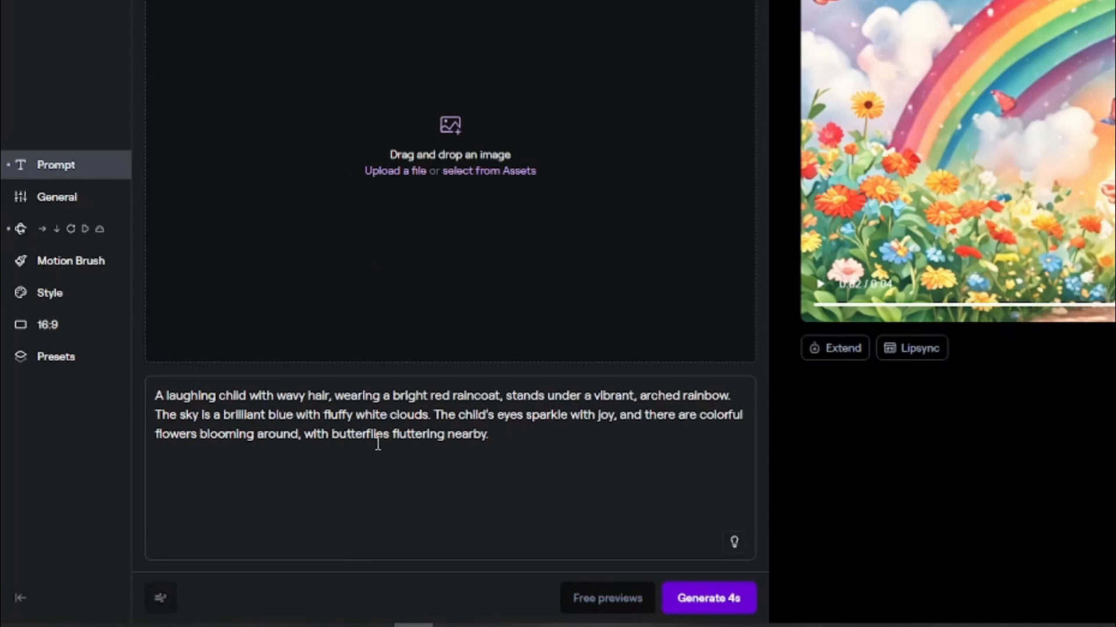
pyautogui.tripleClick(274, 473)
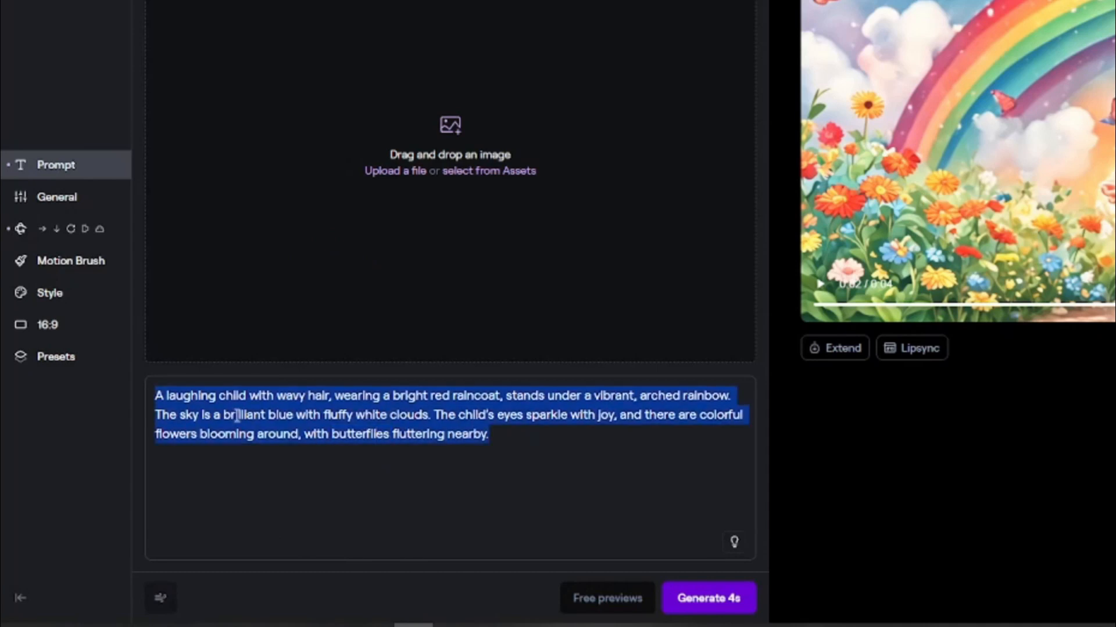
pyautogui.write('Tiger prowling through the jungle')
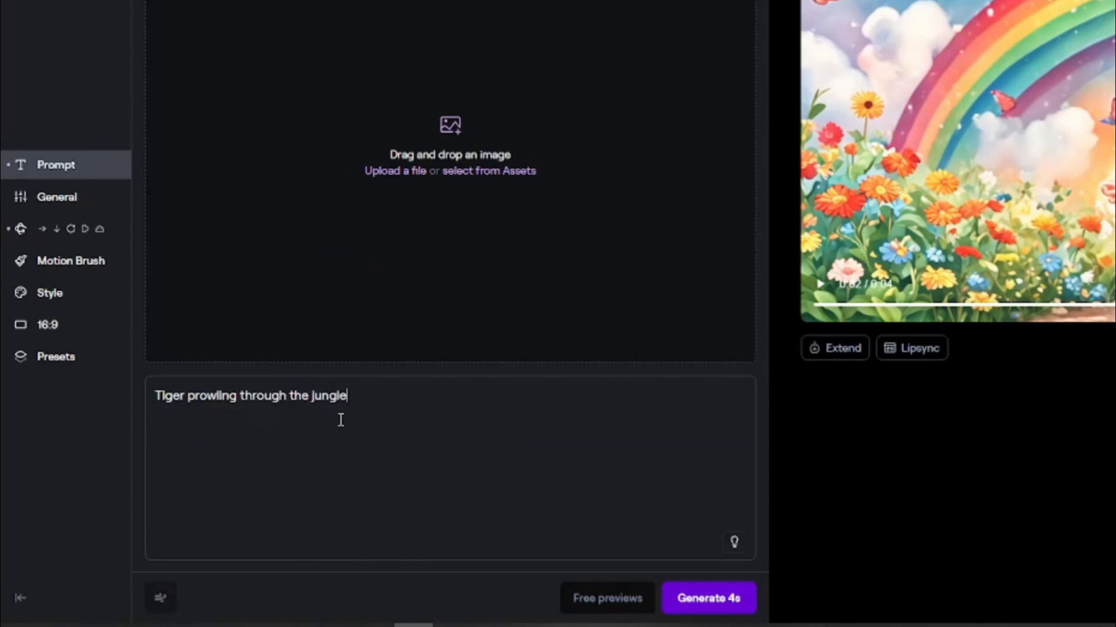
pyautogui.click(733, 543)
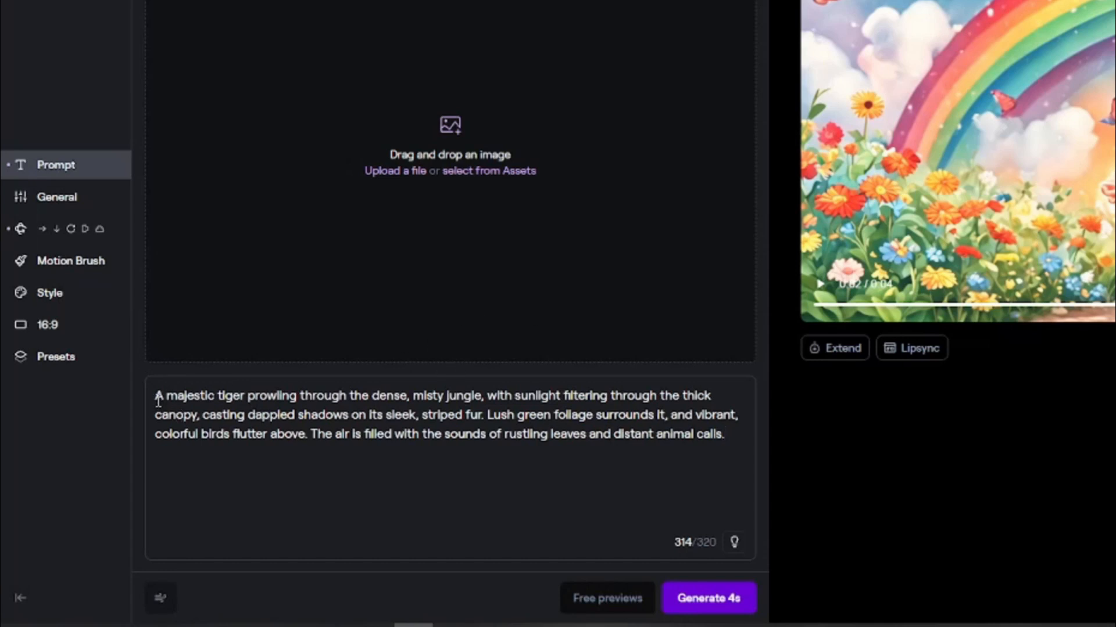
pyautogui.moveTo(158, 400); pyautogui.dragTo(733, 434)
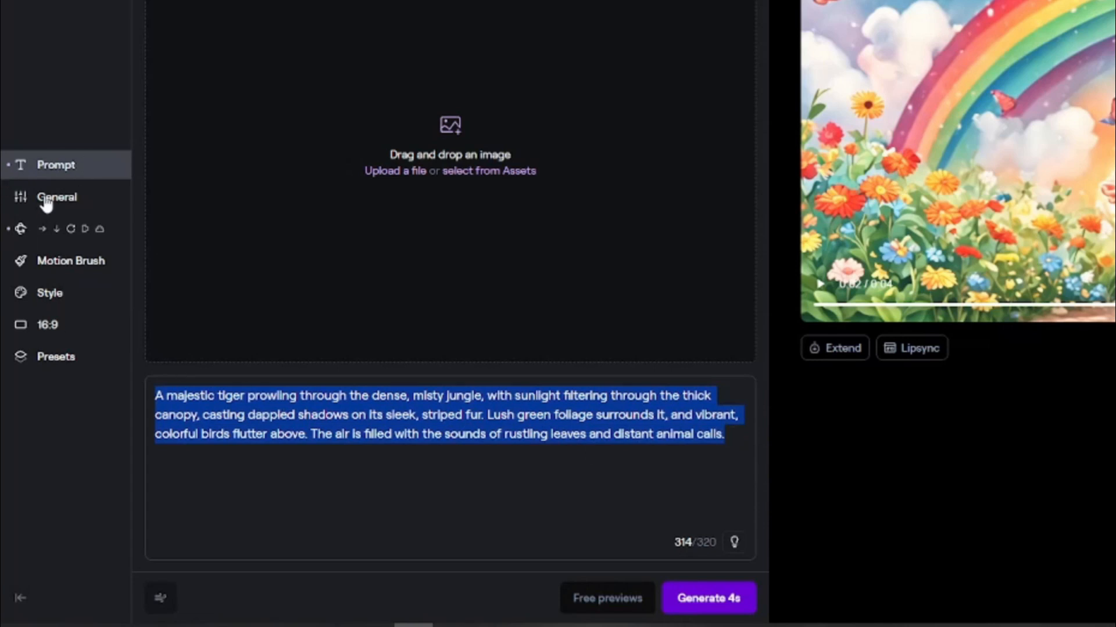
# Clear all camera motion values and select the Cinematic style.
pyautogui.click(46, 232)
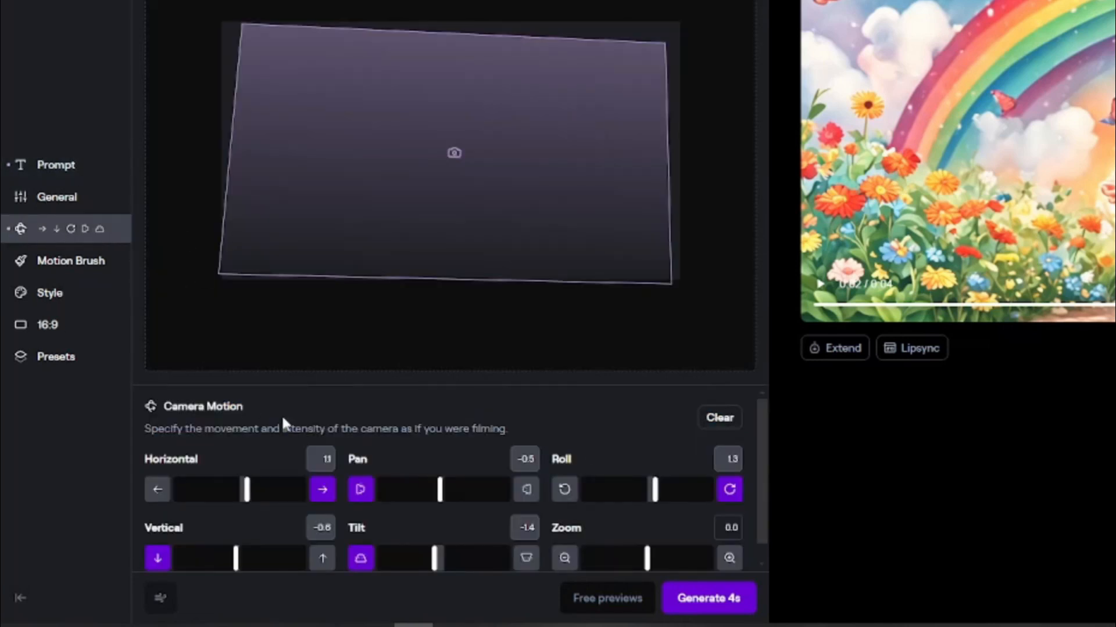
pyautogui.click(720, 419)
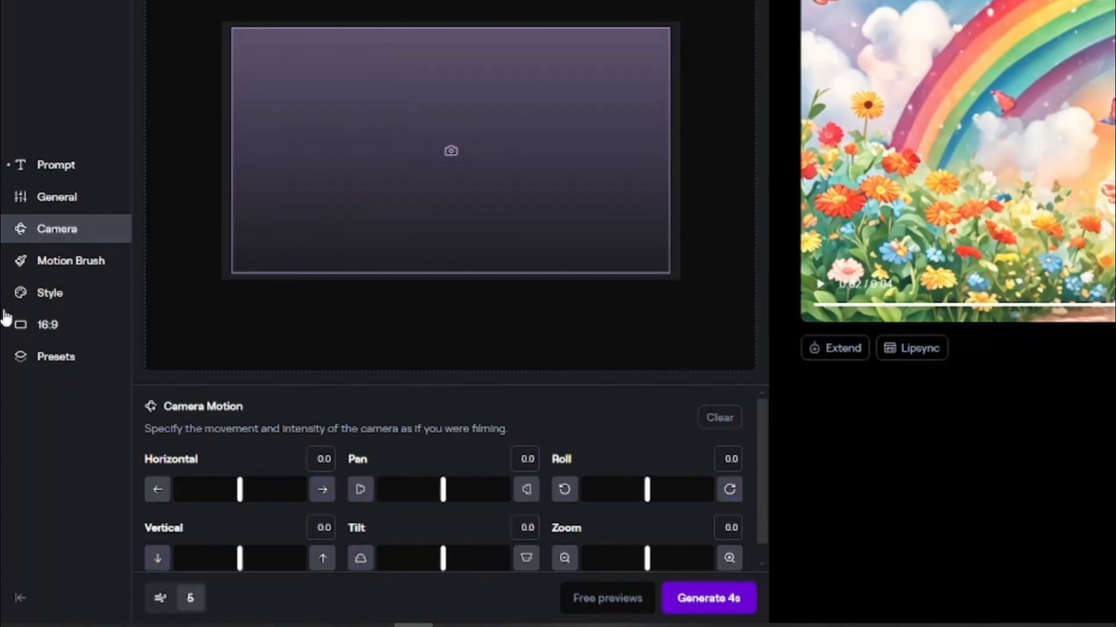
pyautogui.click(23, 296)
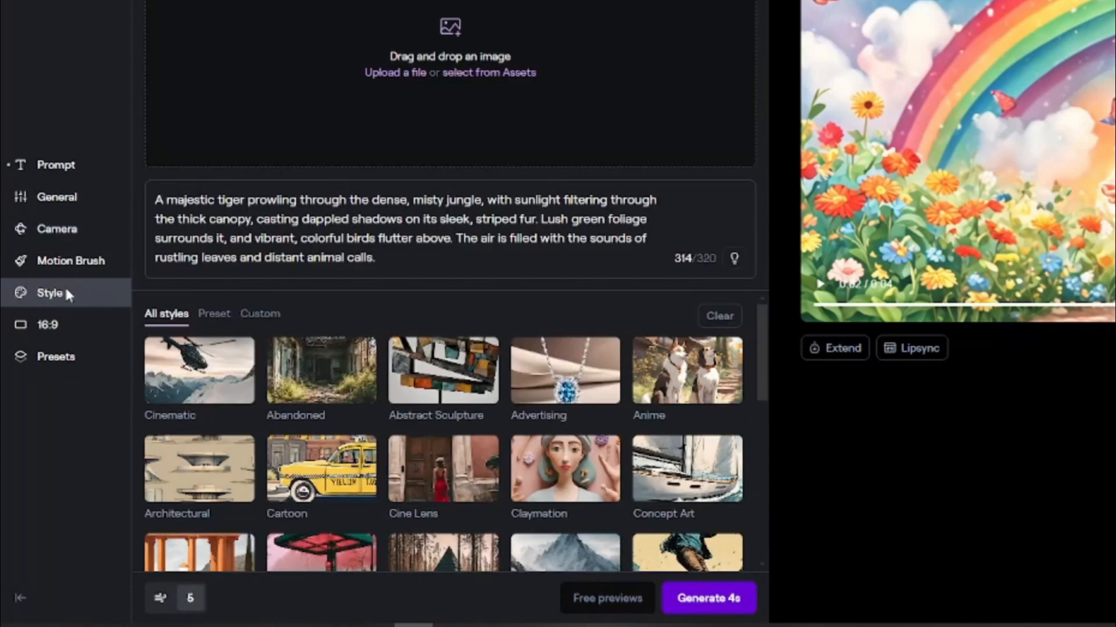
pyautogui.click(216, 398)
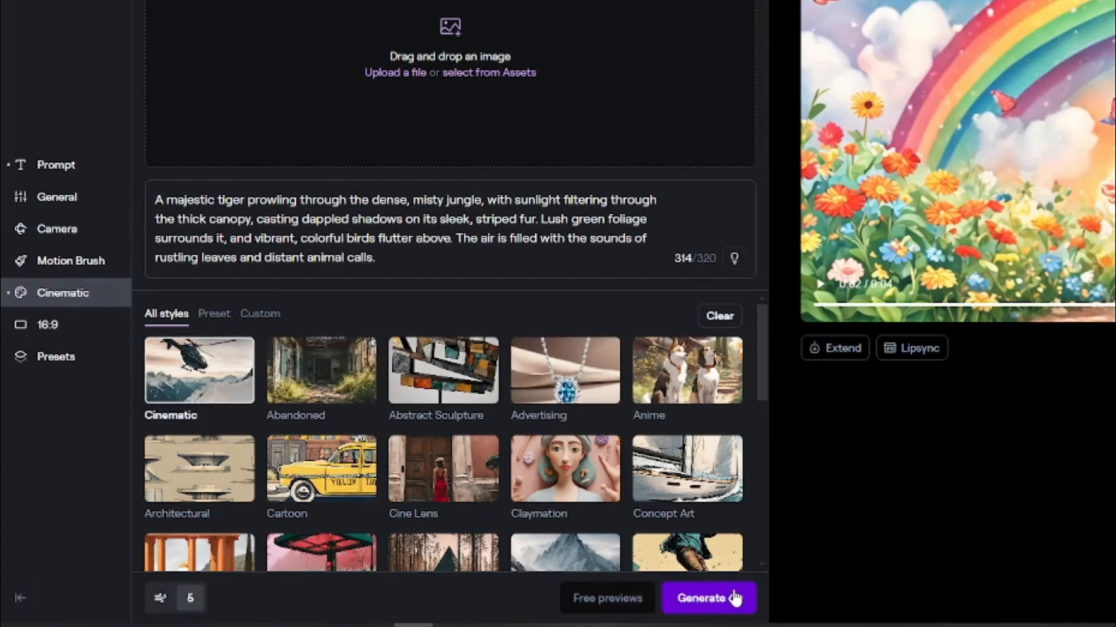
# Set the aspect ratio to 21:9 and generate the four-second tiger video.
pyautogui.click(47, 325)
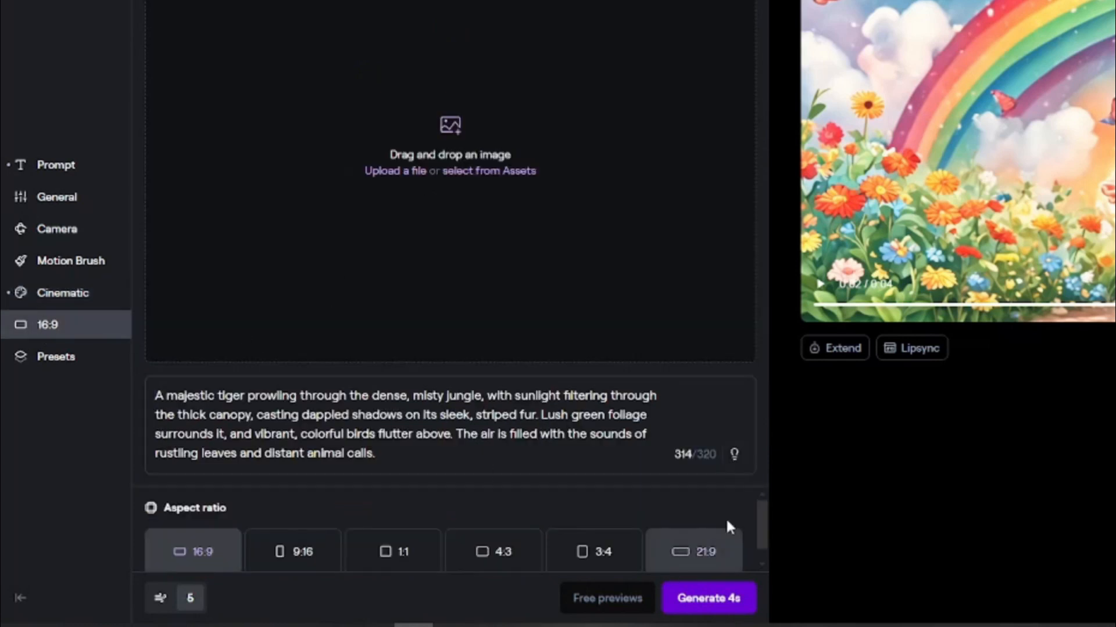
pyautogui.scroll(-1, 726, 521)
pyautogui.click(702, 546)
pyautogui.click(719, 604)
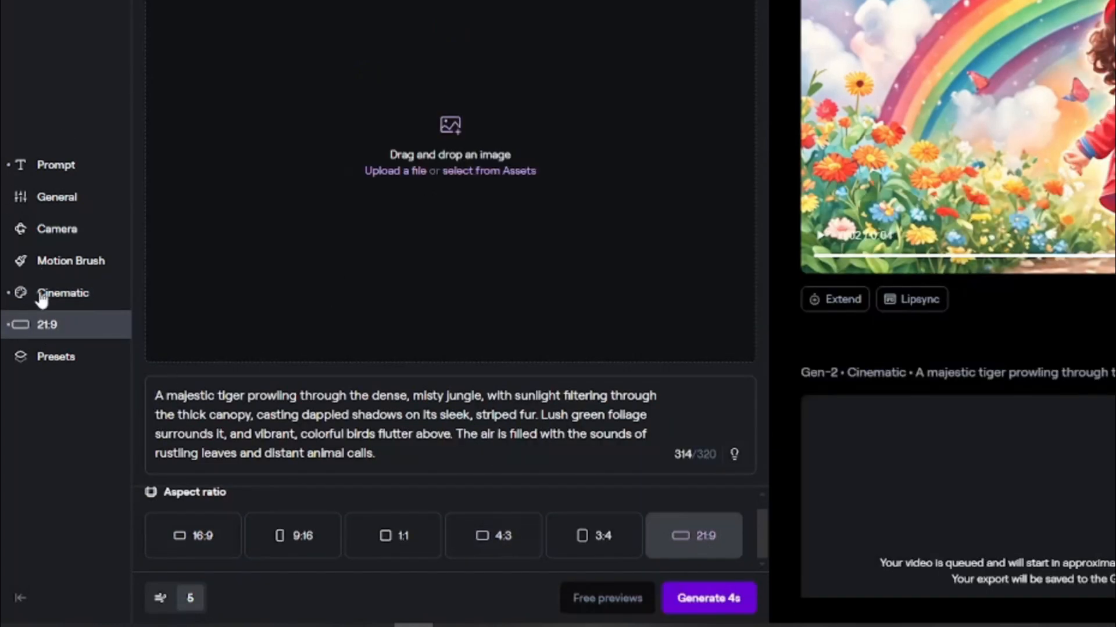
# Change the style to Cartoon and the aspect ratio to 16:9, and generate another tiger video.
pyautogui.click(40, 297)
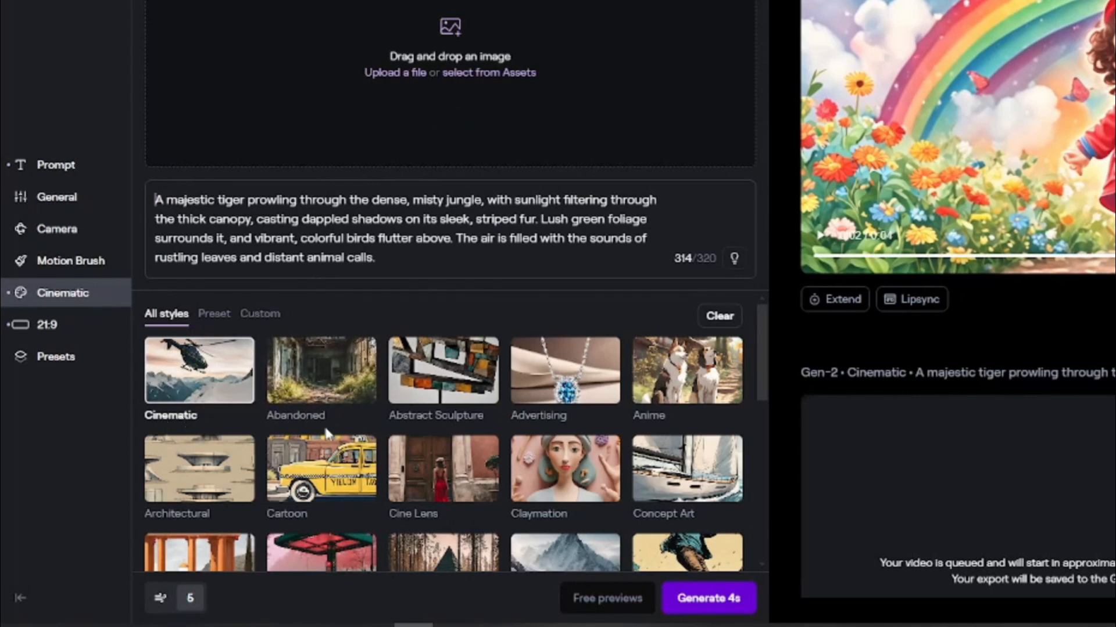
pyautogui.scroll(-2, 233, 421)
pyautogui.click(299, 410)
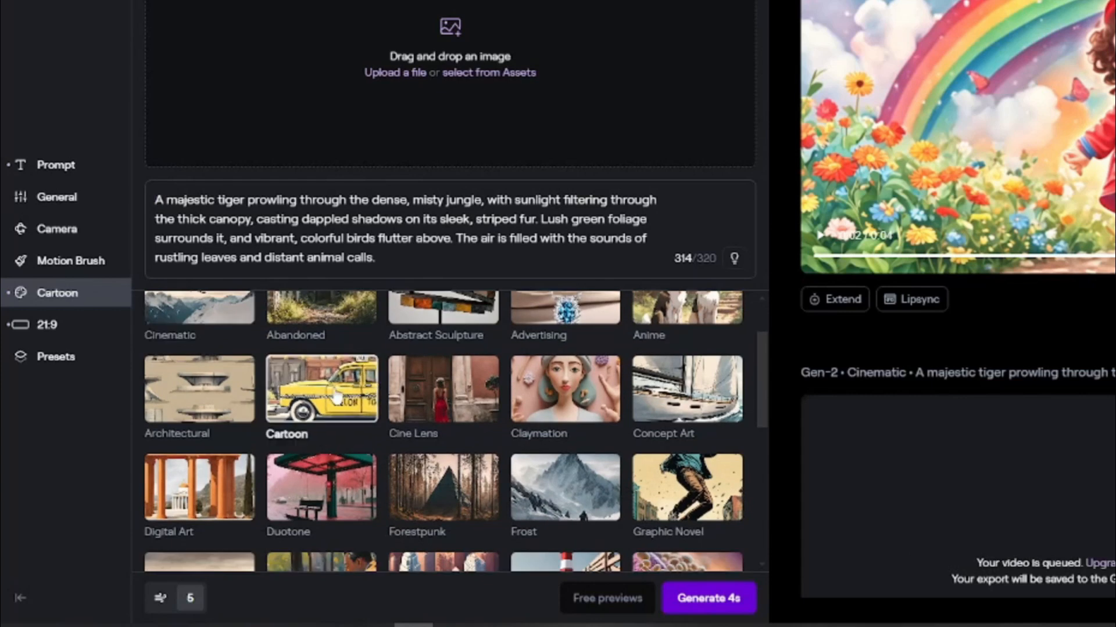
pyautogui.click(72, 329)
pyautogui.click(198, 537)
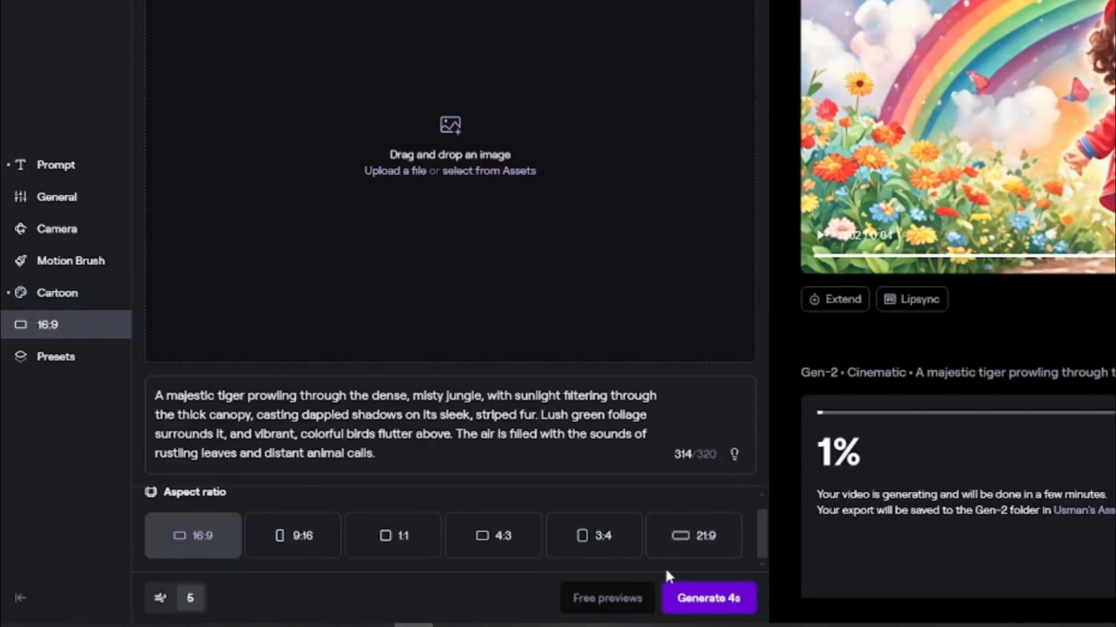
pyautogui.click(726, 607)
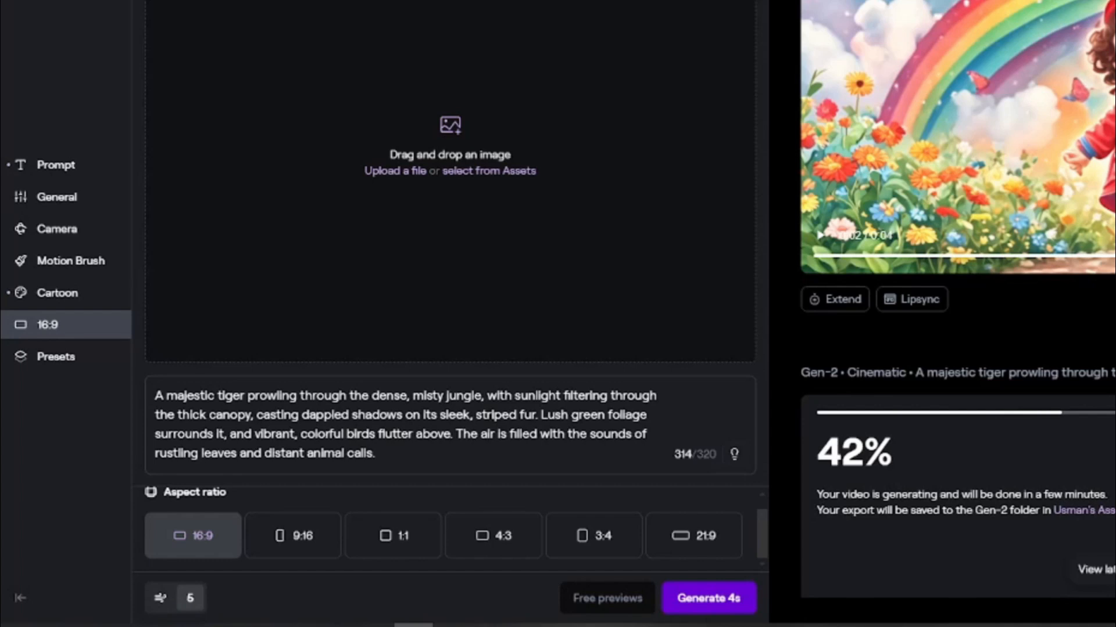
# Change the style to Graphic Novel and generate another version of the tiger video.
pyautogui.click(60, 298)
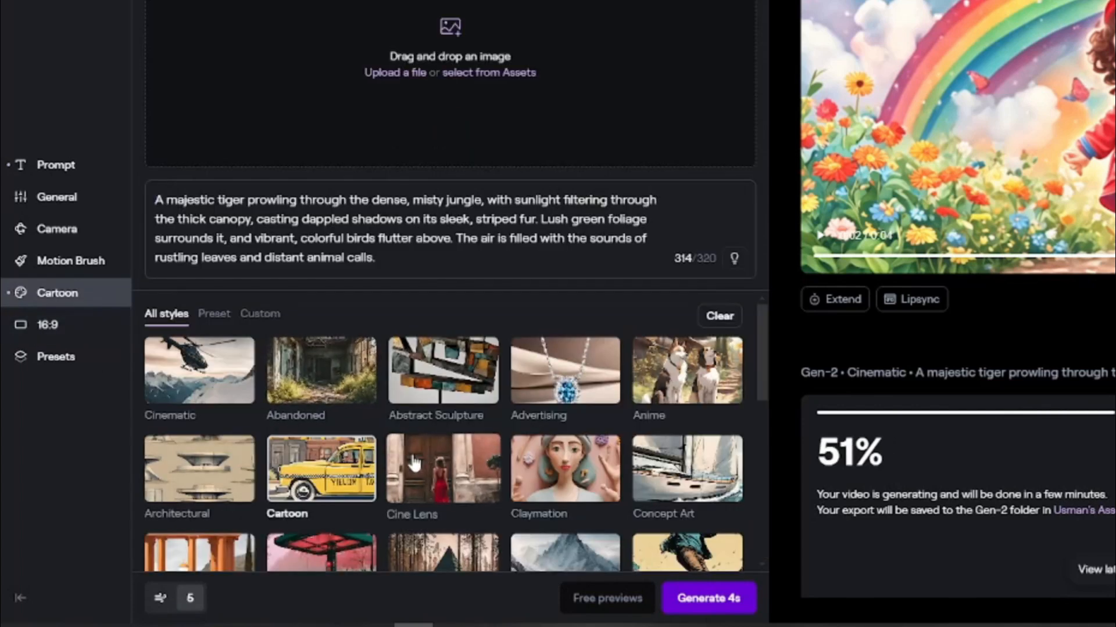
pyautogui.scroll(-2, 346, 441)
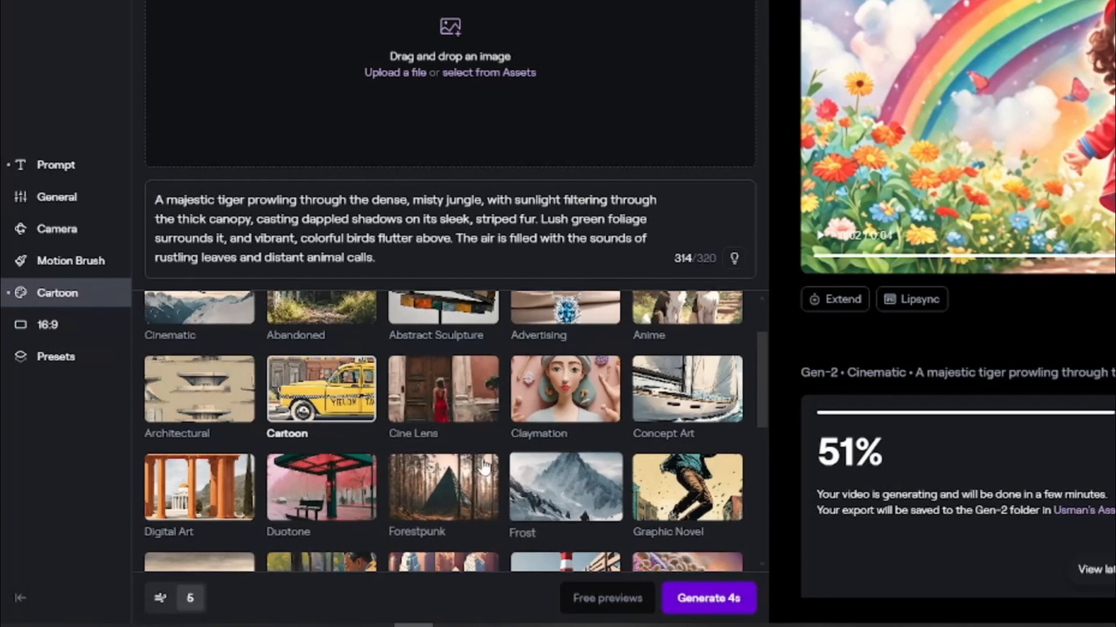
pyautogui.scroll(-1, 240, 459)
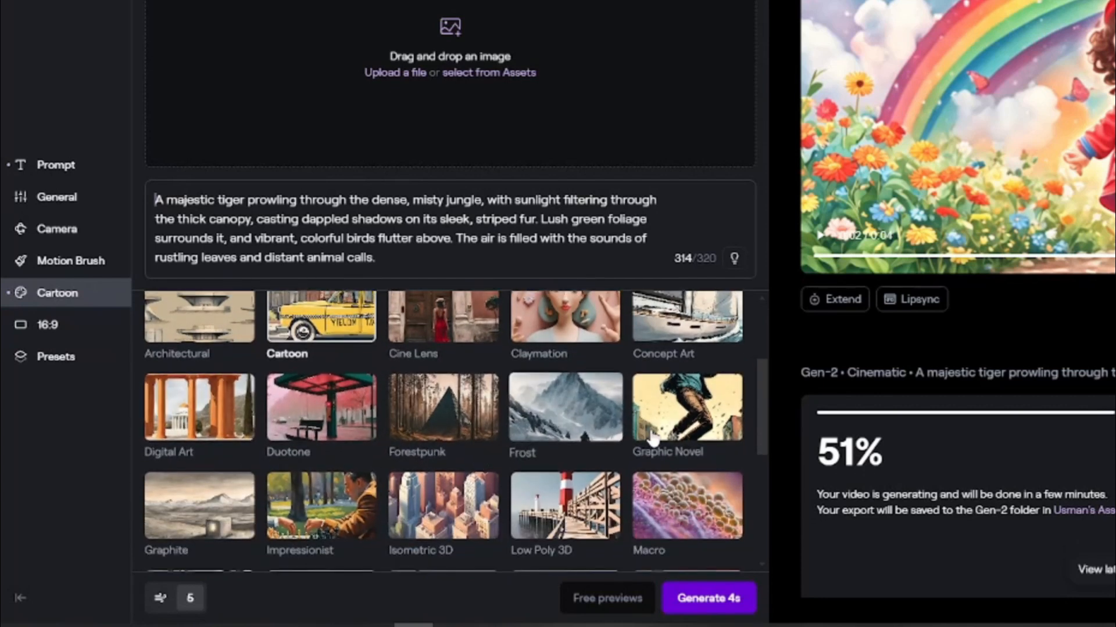
pyautogui.click(688, 416)
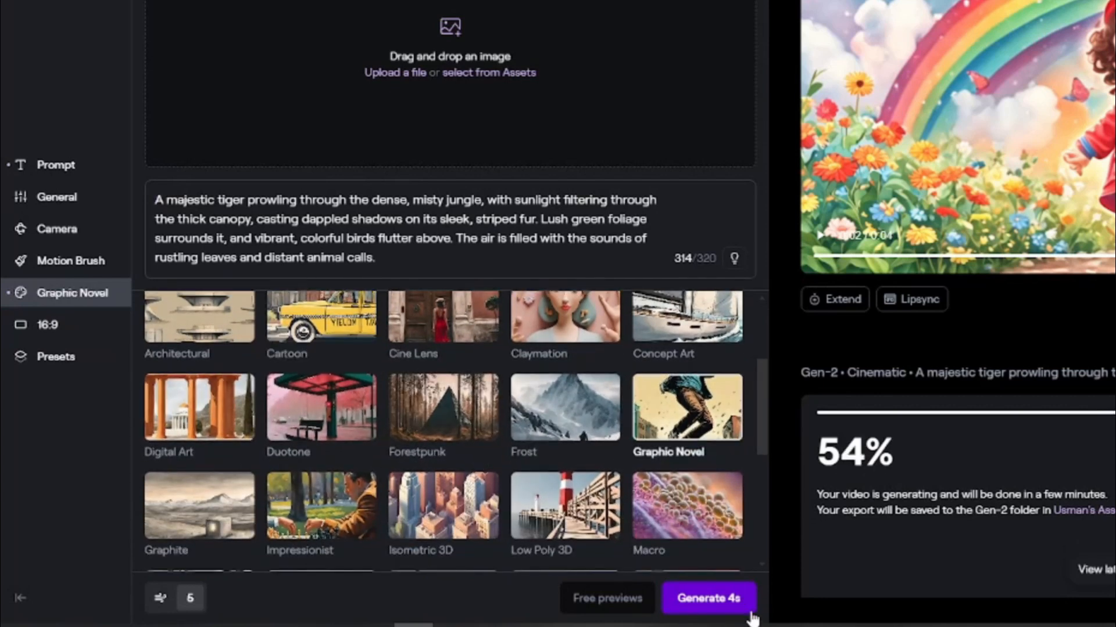
pyautogui.click(705, 598)
# Select the 3D Render style for the tiger prompt.
pyautogui.scroll(-4, 435, 399)
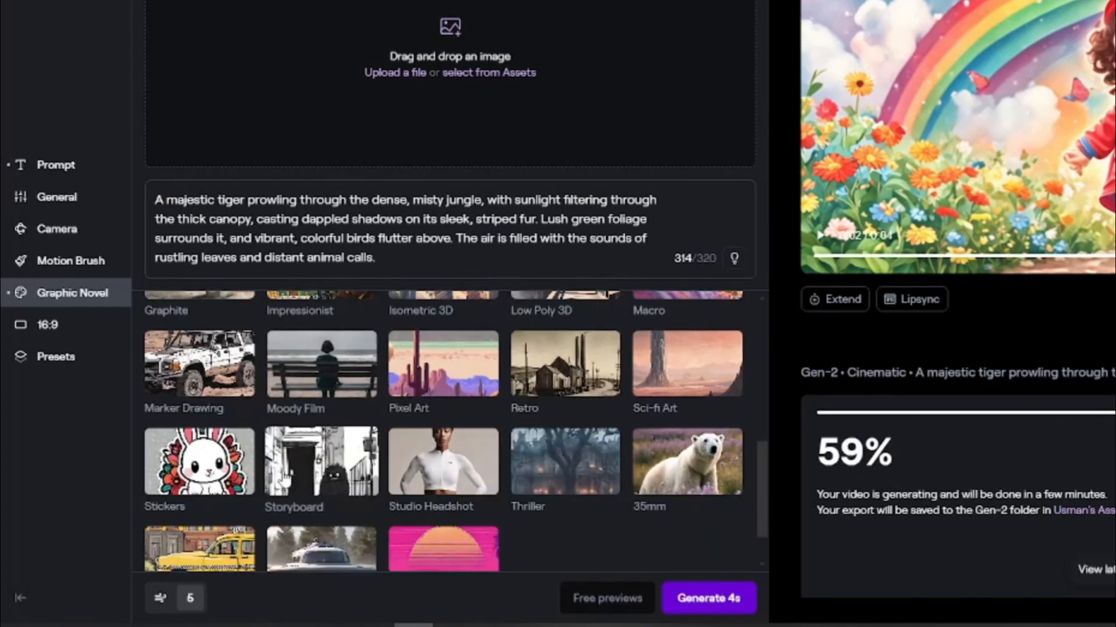
pyautogui.scroll(-2, 299, 453)
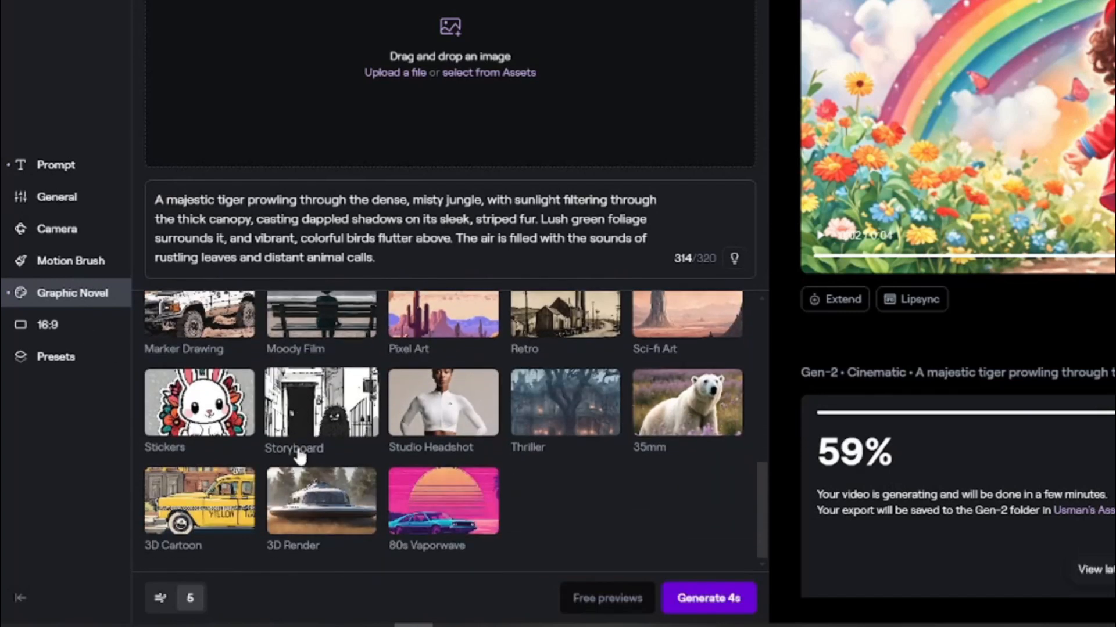
pyautogui.click(306, 521)
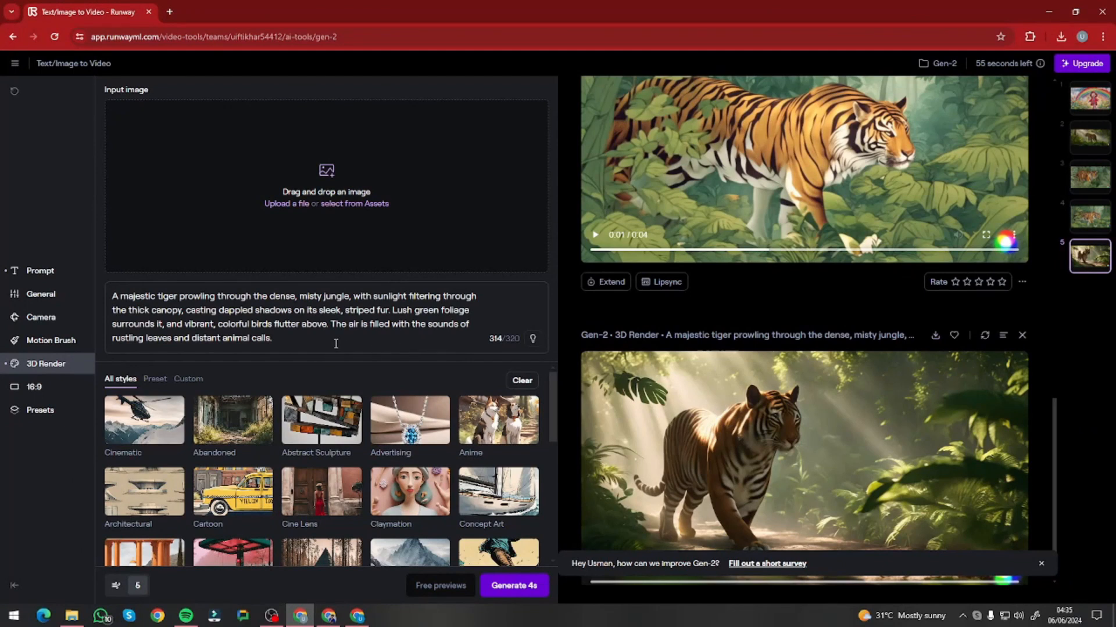
# Replace the prompt with "Anime girl with flowing hair, running through a bustling city street" and expand it with the automatic prompt enhancement.
pyautogui.moveTo(335, 344); pyautogui.dragTo(50, 286)
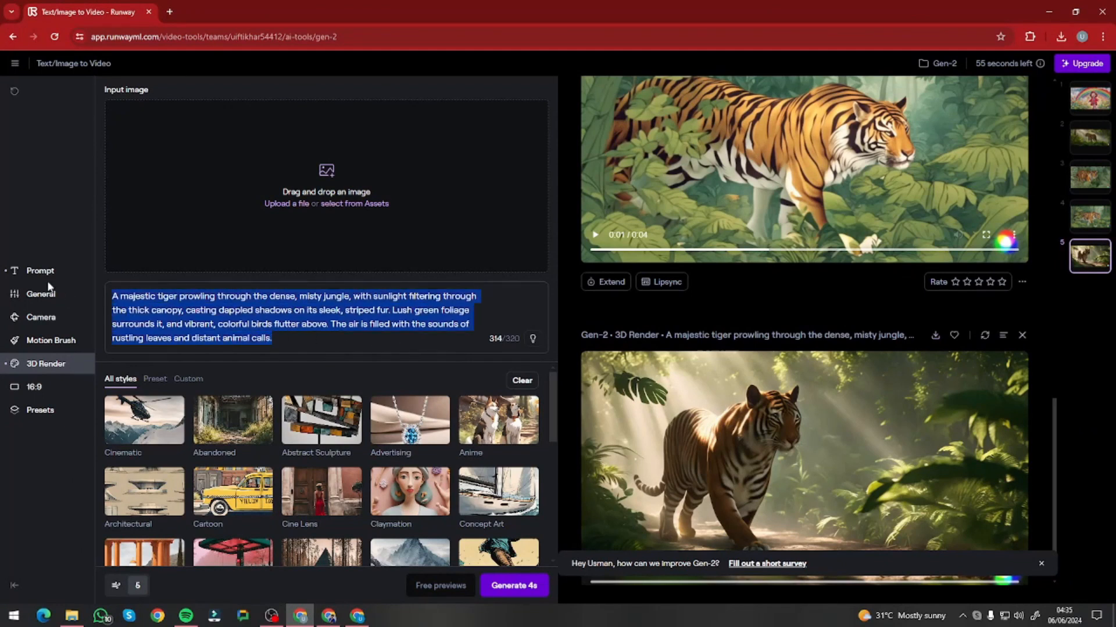
pyautogui.press('BackSpace')
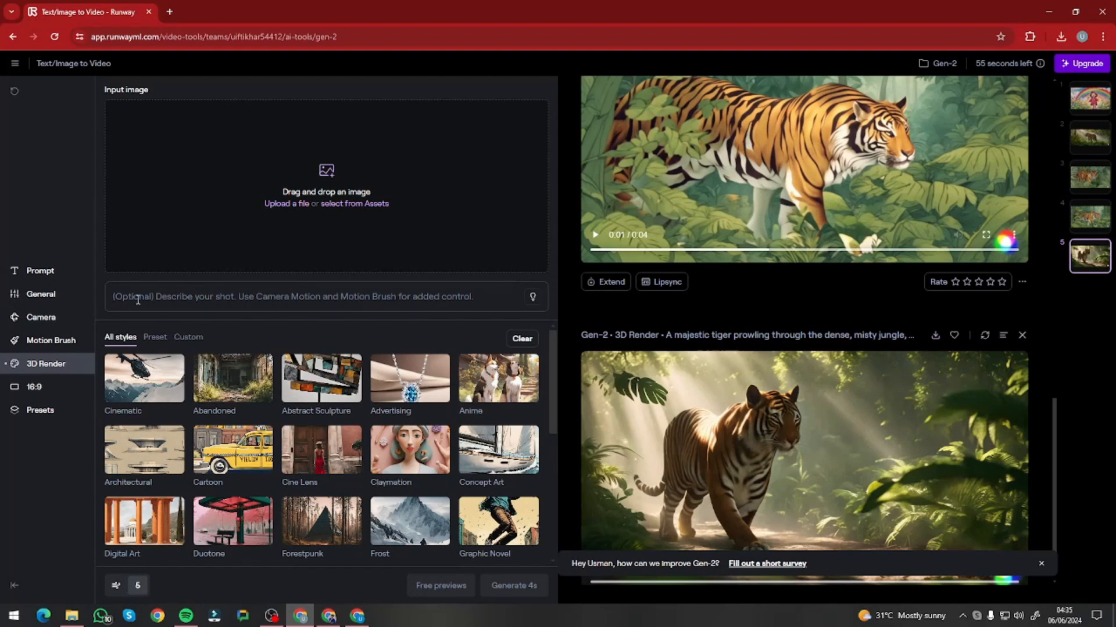
pyautogui.write('Anime girl with flowing hair, running through a bustling city street')
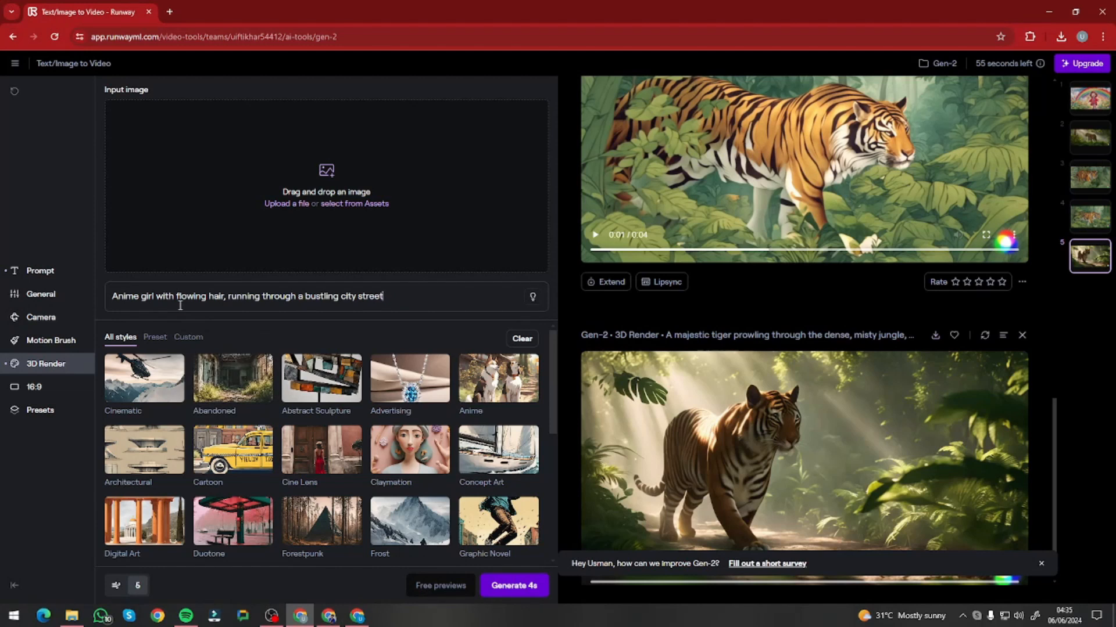
pyautogui.click(533, 299)
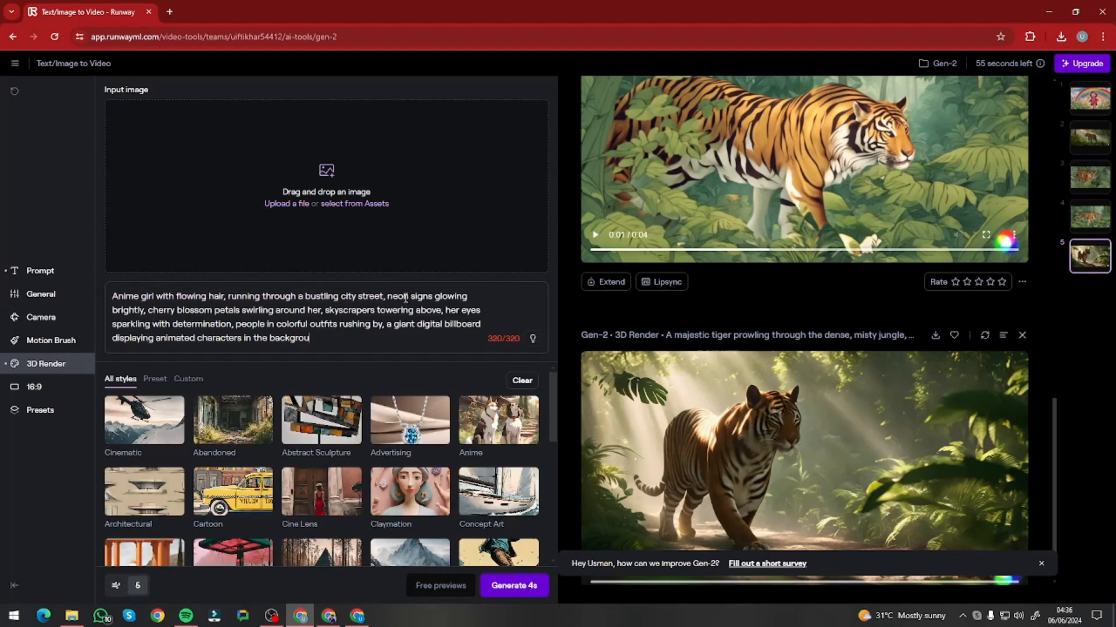
# Select the Anime style and generate the four-second video of the running girl.
pyautogui.click(499, 427)
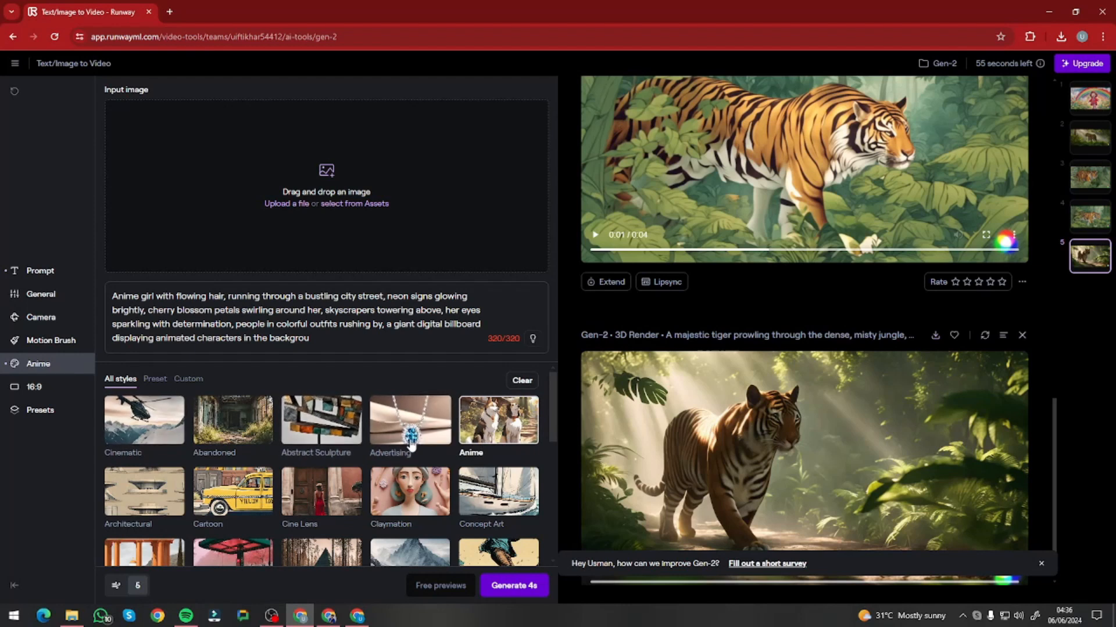
pyautogui.click(509, 591)
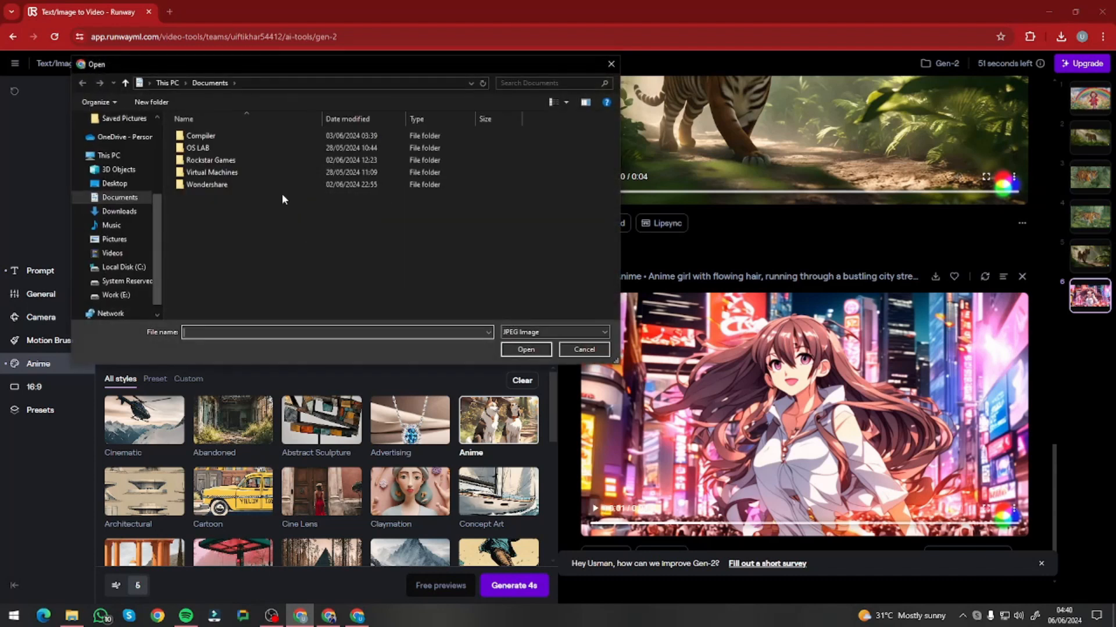
# Browse the Dalle Img folder in Pictures for an image to turn into a video.
pyautogui.scroll(2, 120, 160)
pyautogui.click(124, 157)
pyautogui.scroll(-2, 421, 209)
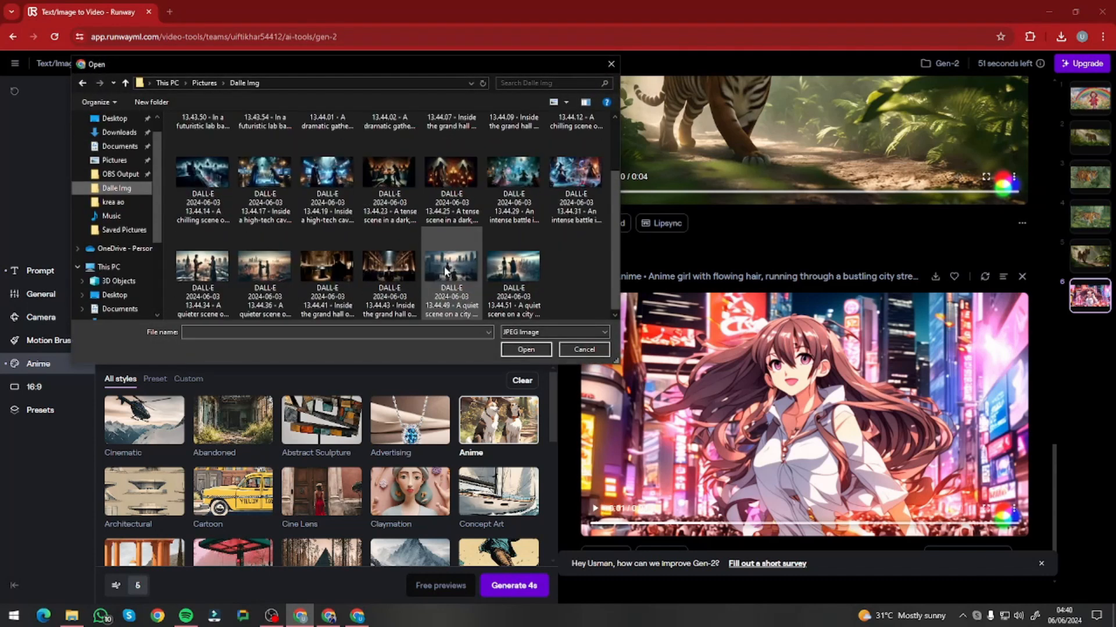
pyautogui.scroll(1, 445, 270)
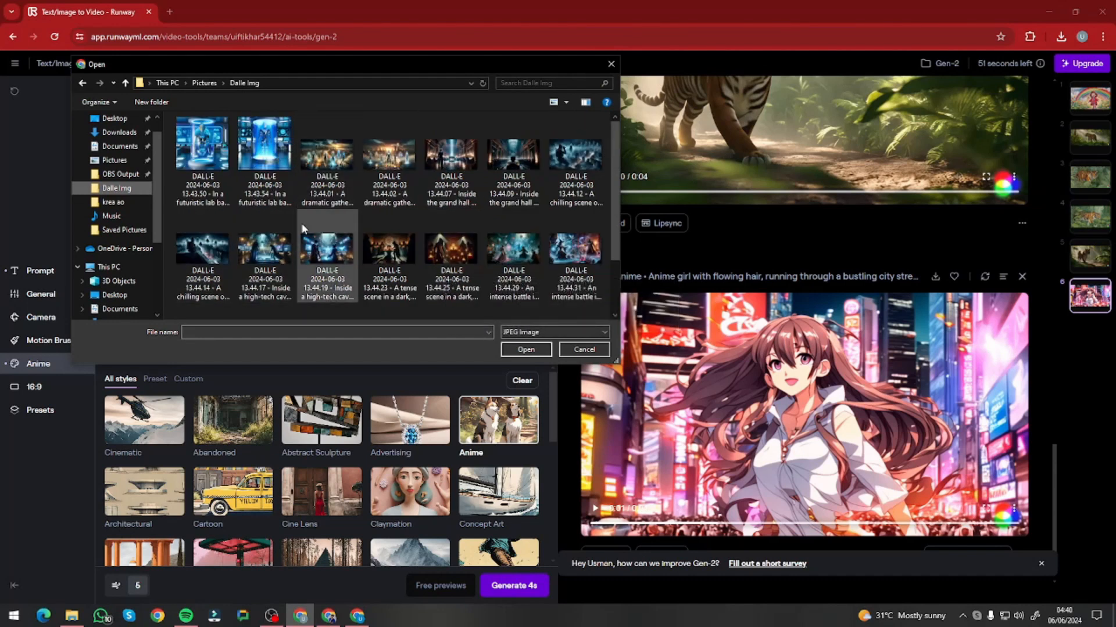
pyautogui.scroll(-2, 267, 244)
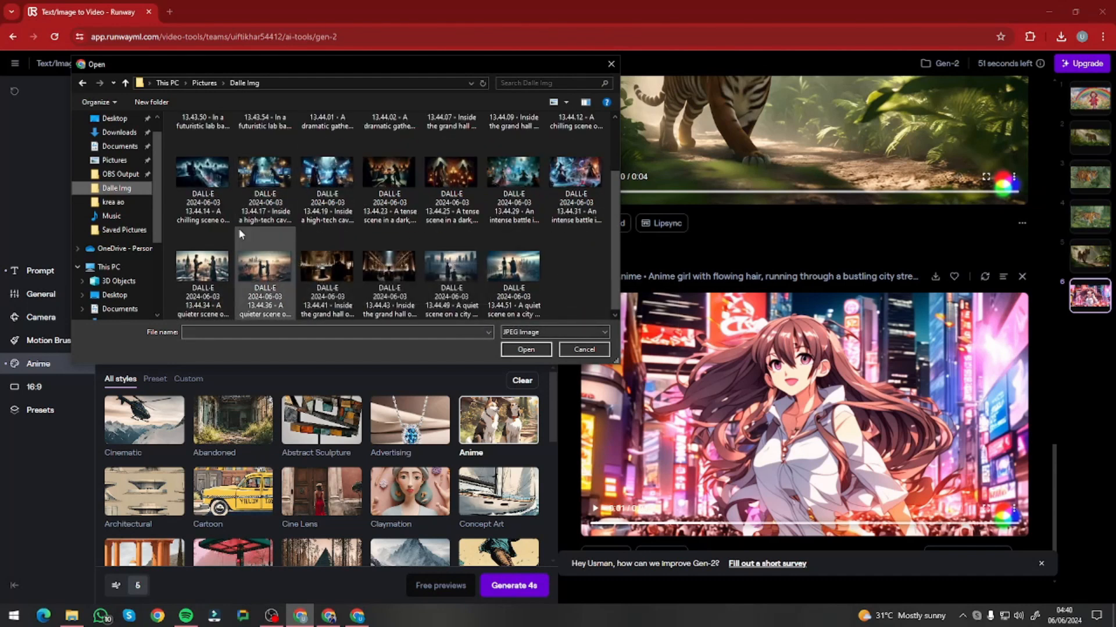
pyautogui.scroll(1, 233, 231)
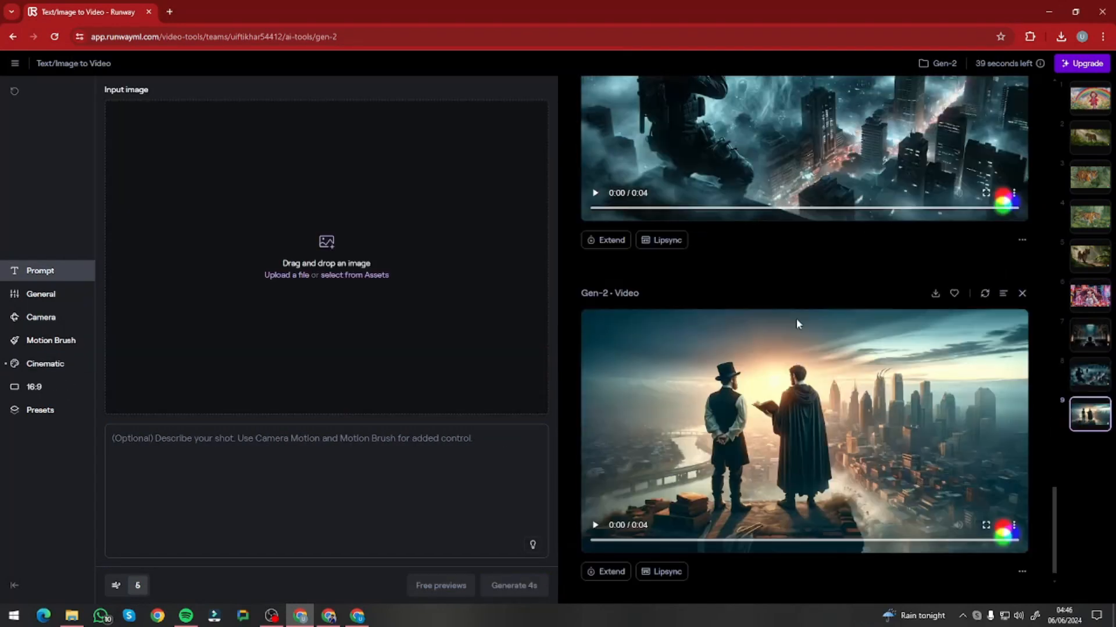
# Review the clips generated from uploaded images, including the armed figure watching spectral figures above the night city.
pyautogui.scroll(3, 796, 319)
pyautogui.scroll(10, 779, 361)
pyautogui.scroll(-12, 779, 359)
pyautogui.scroll(4, 779, 359)
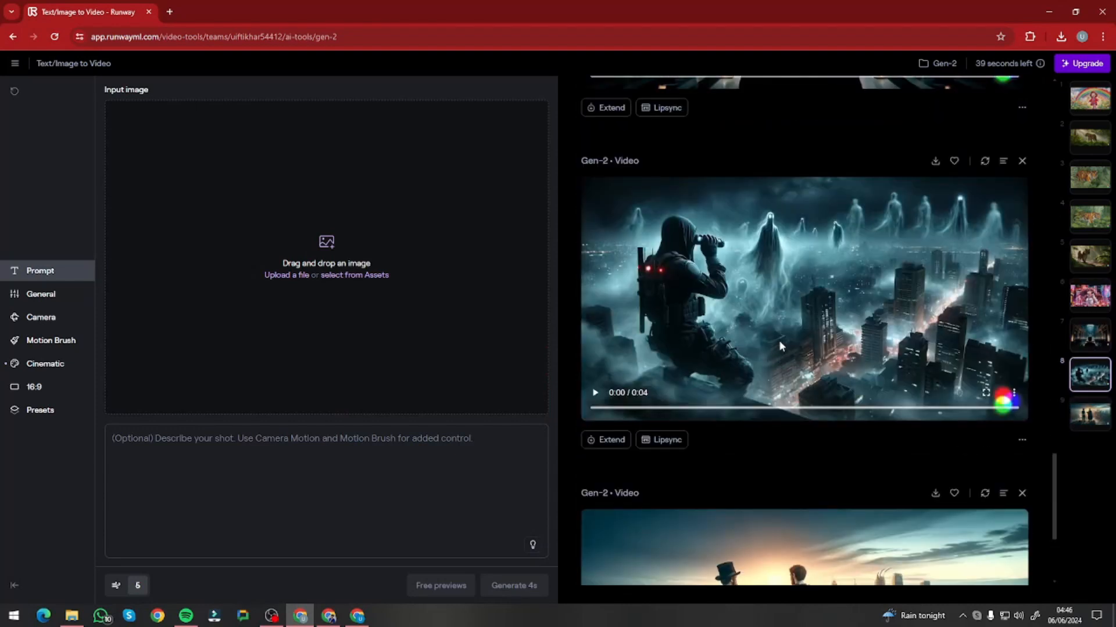
pyautogui.scroll(4, 778, 340)
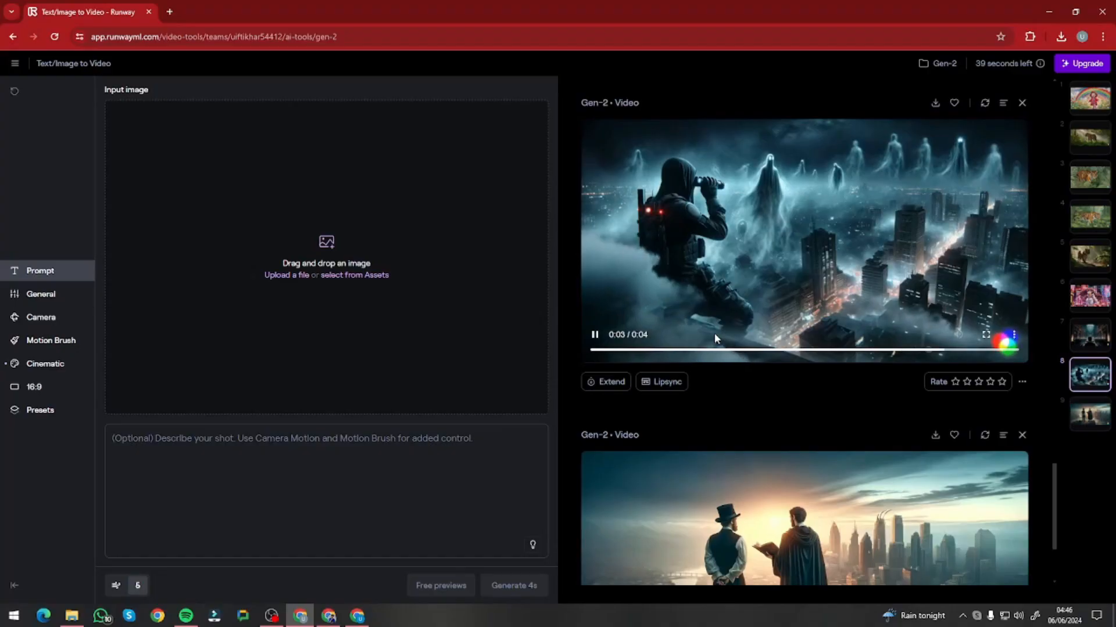
pyautogui.scroll(-3, 713, 332)
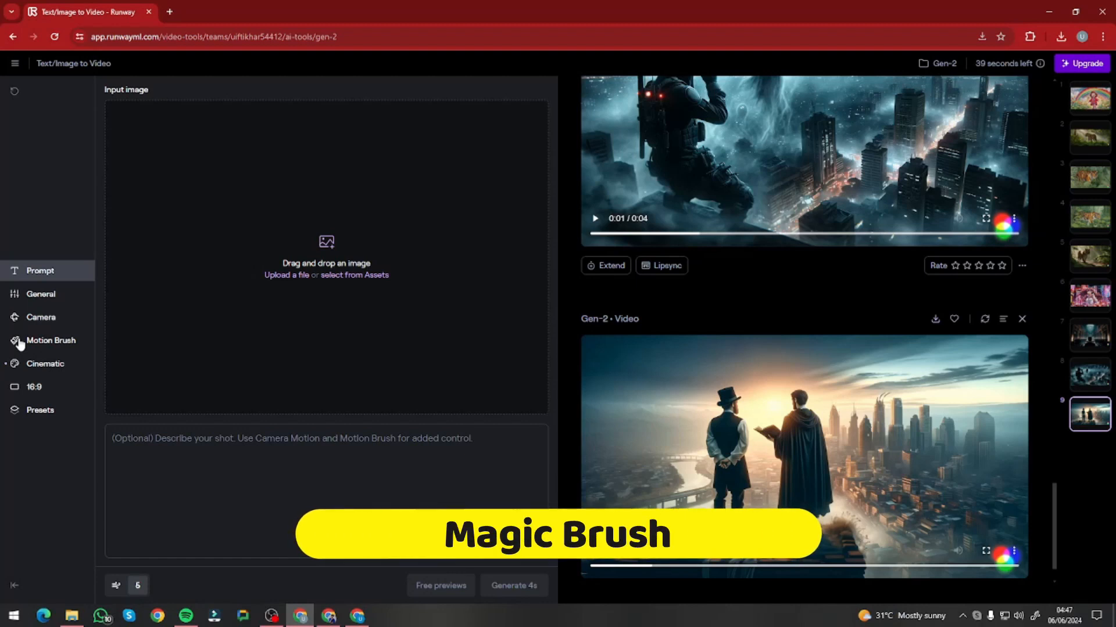
# Open Motion Brush and upload the 13.44.14 misty night city image with spectral figures from the Dalle Img folder.
pyautogui.click(19, 343)
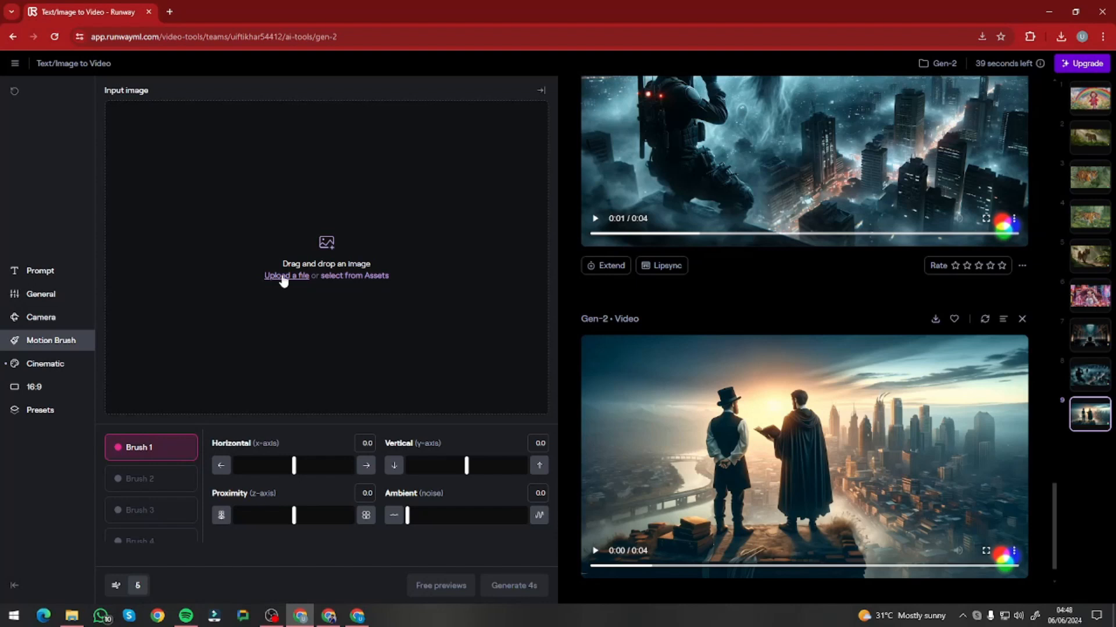
pyautogui.click(406, 256)
pyautogui.click(196, 85)
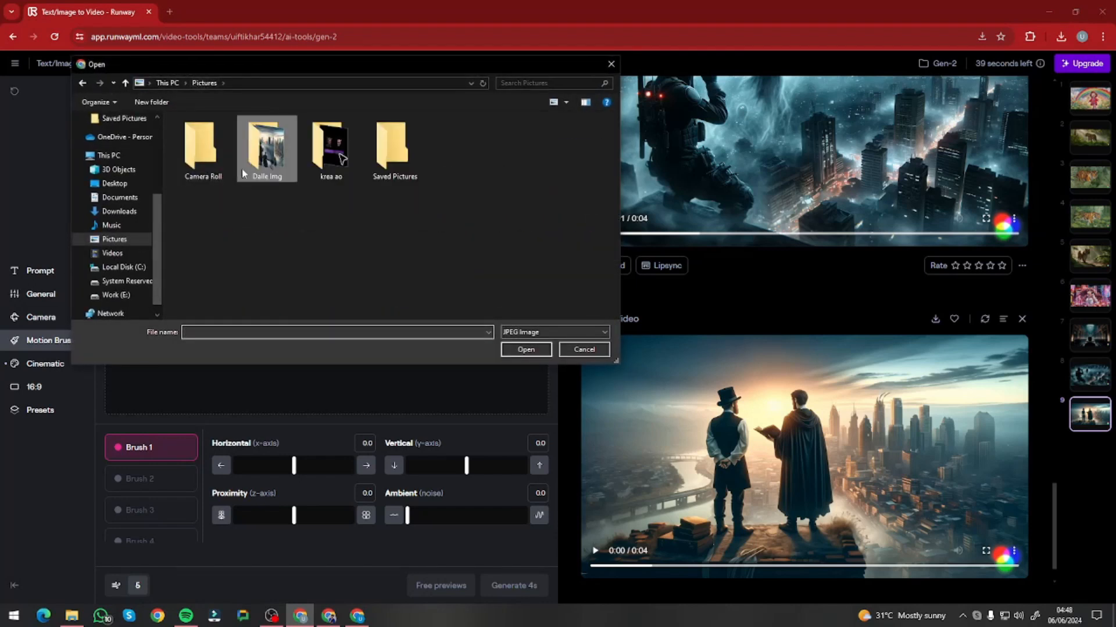
pyautogui.doubleClick(247, 166)
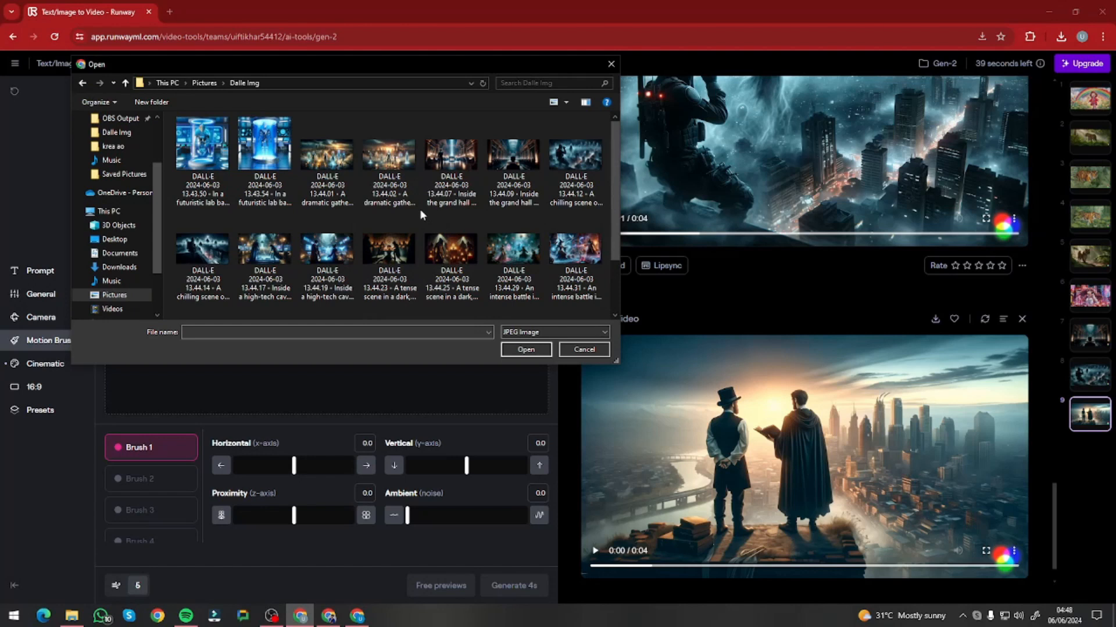
pyautogui.scroll(-1, 420, 208)
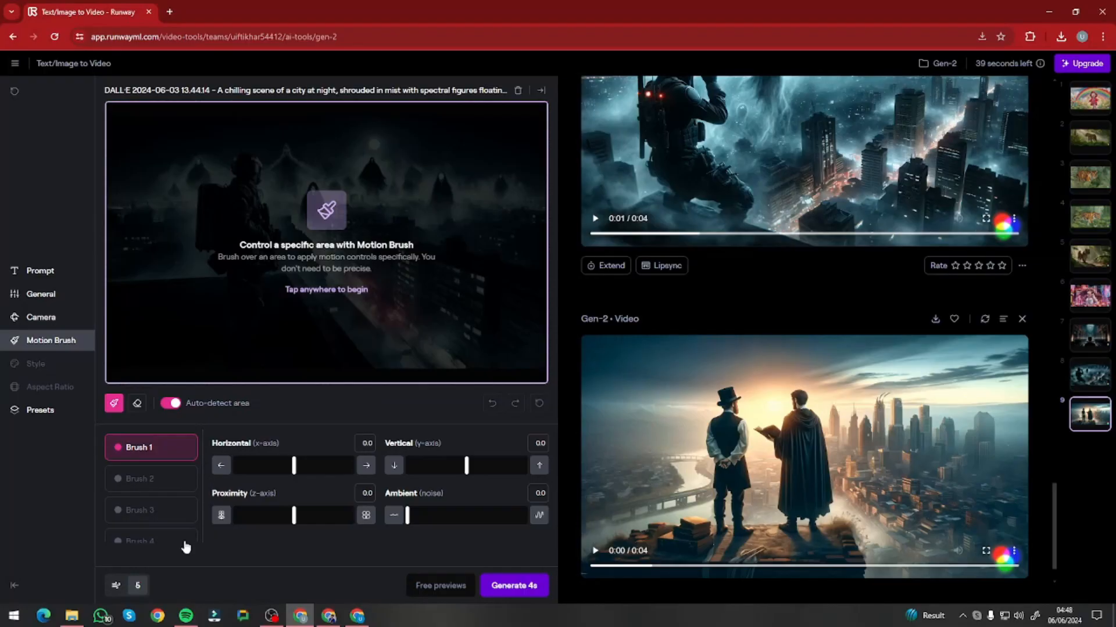
# Start Motion Brush painting on the uploaded night city image.
pyautogui.scroll(-1, 186, 548)
pyautogui.click(162, 494)
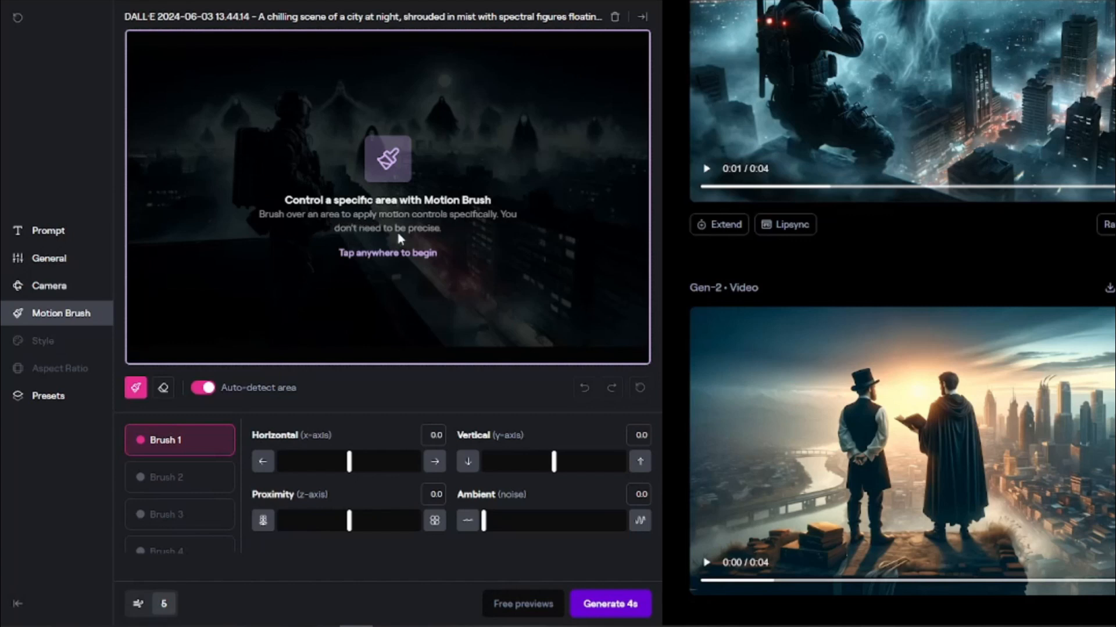
pyautogui.click(381, 256)
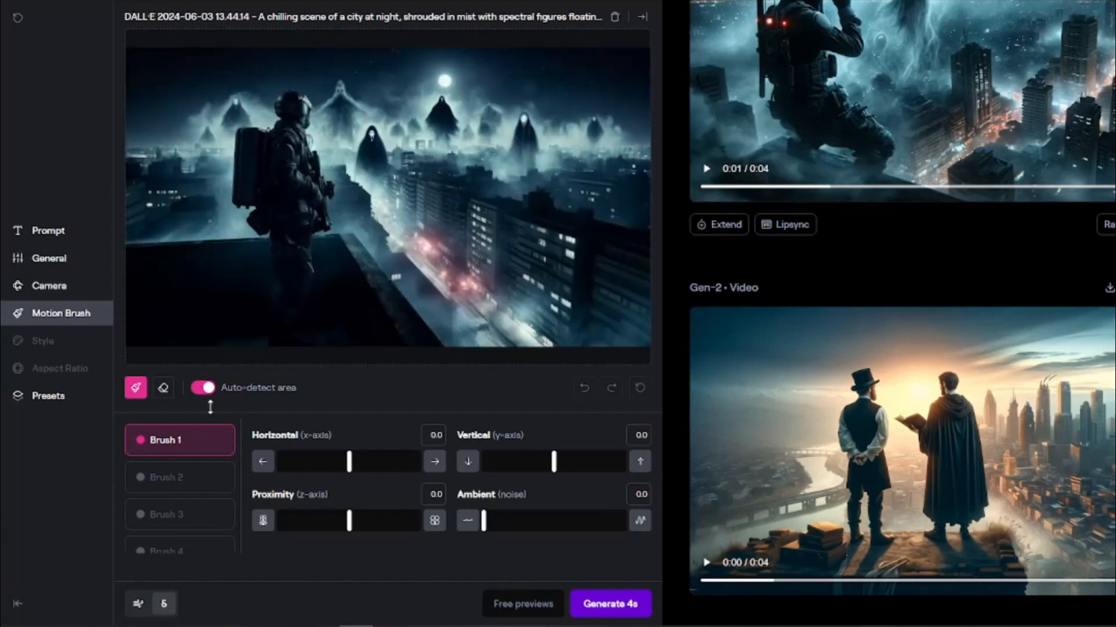
# Paint the soldier with Brush 1 using area auto-detection and set its horizontal motion to 2.0.
pyautogui.scroll(-2, 213, 457)
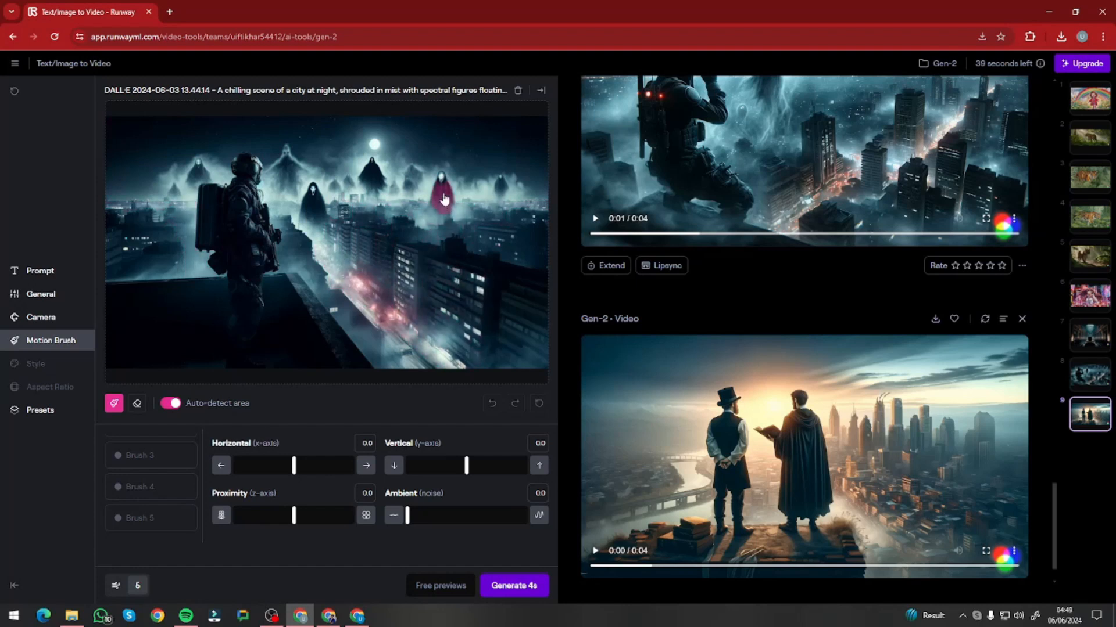
pyautogui.click(132, 491)
pyautogui.scroll(2, 134, 488)
pyautogui.click(141, 454)
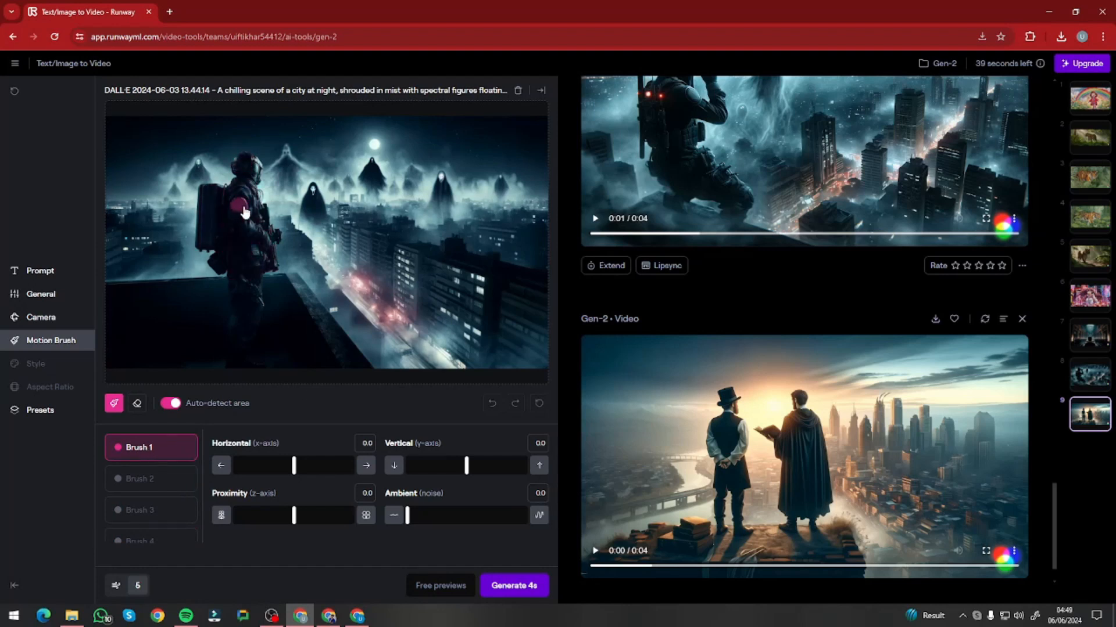
pyautogui.click(238, 208)
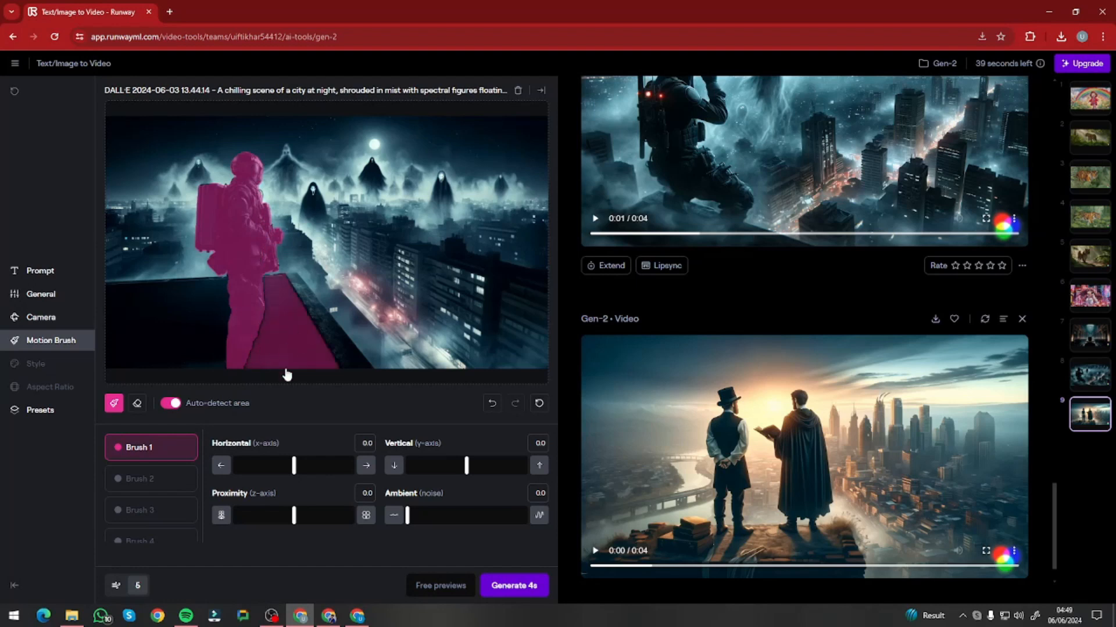
pyautogui.moveTo(299, 463); pyautogui.dragTo(306, 466)
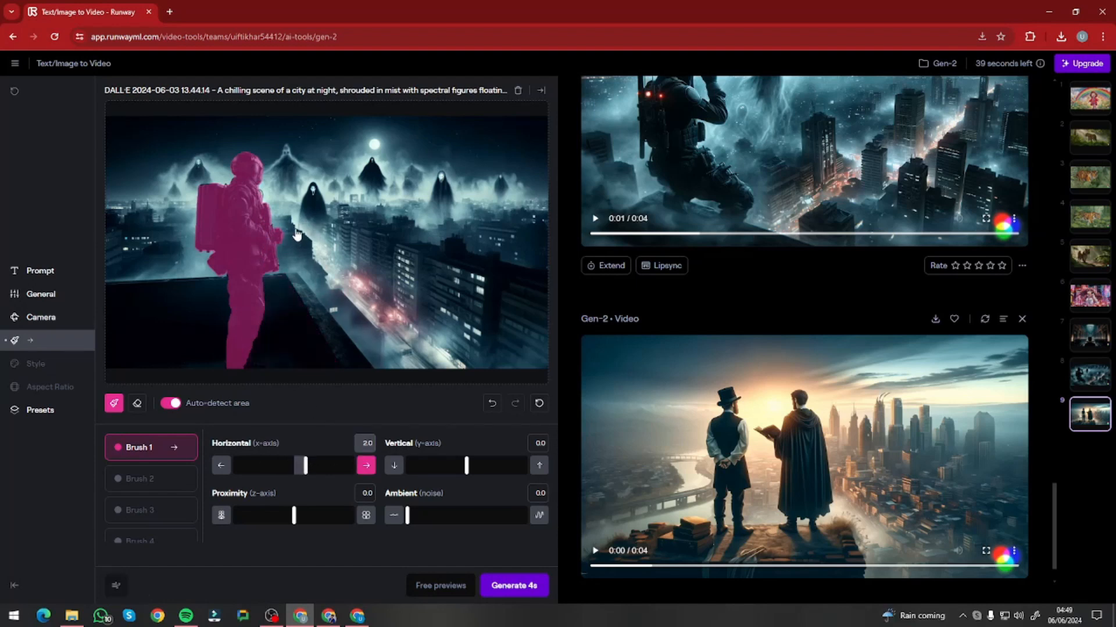
# Paint the sky behind the spectral figures with Brush 2 and set its vertical motion to 1.6.
pyautogui.click(178, 486)
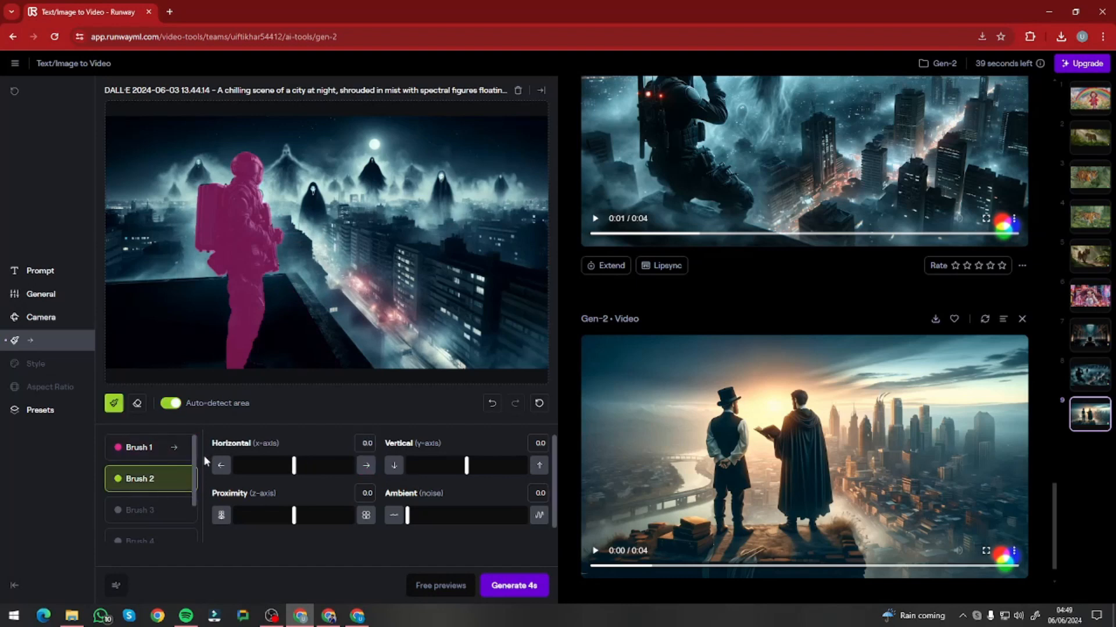
pyautogui.click(349, 152)
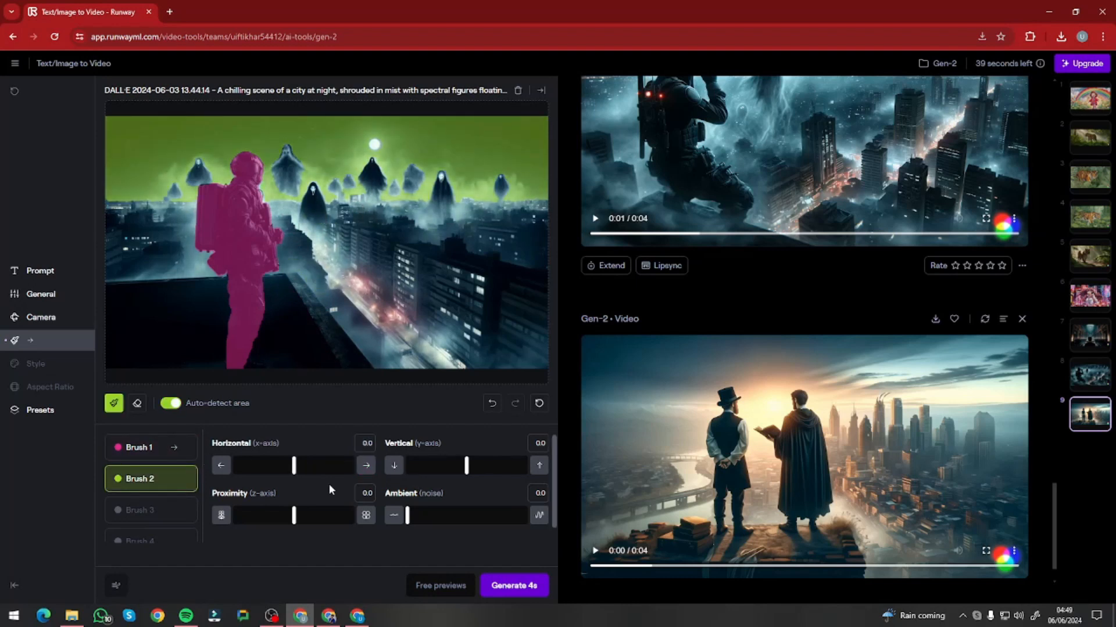
pyautogui.moveTo(467, 466); pyautogui.dragTo(475, 466)
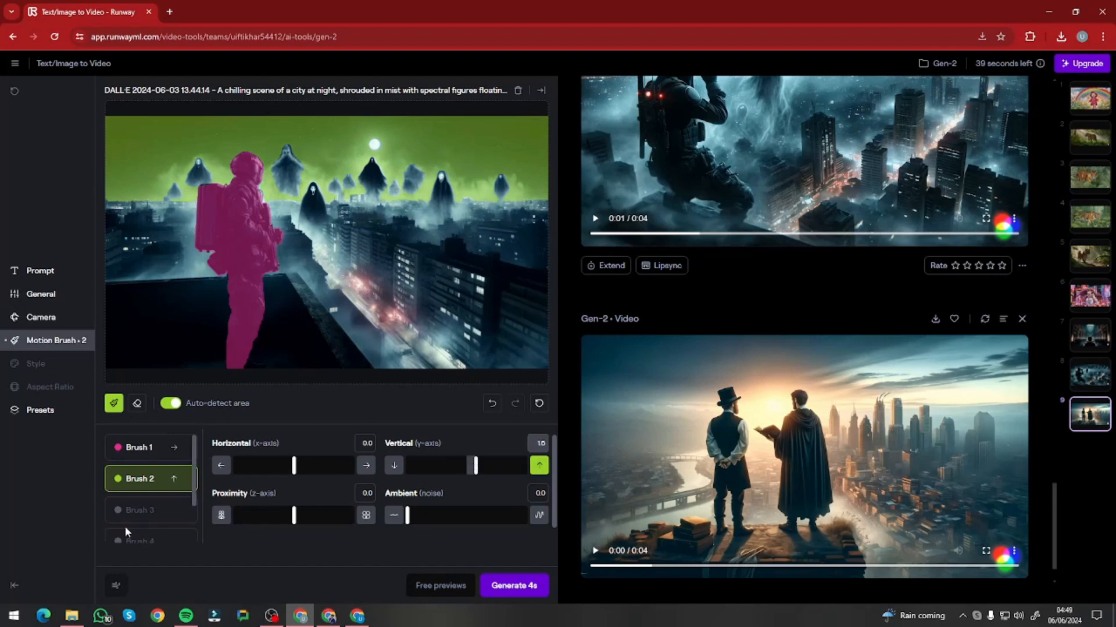
# Paint the buildings and street of the city with Brush 3 and set its proximity motion to 1.7.
pyautogui.click(134, 514)
pyautogui.click(453, 305)
pyautogui.click(408, 286)
pyautogui.click(388, 271)
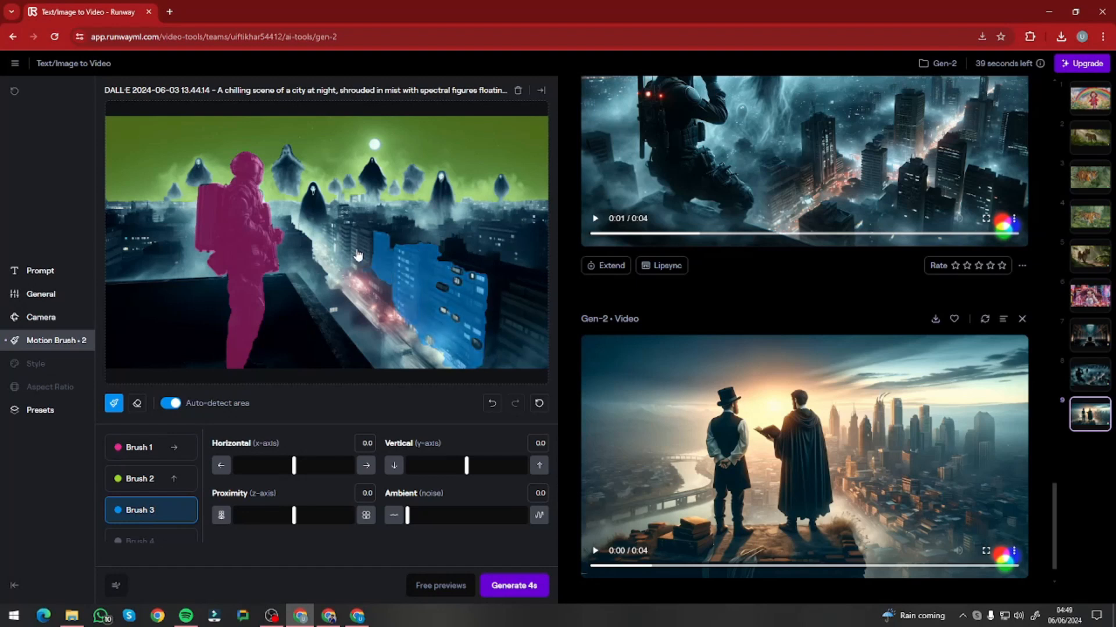
pyautogui.click(341, 246)
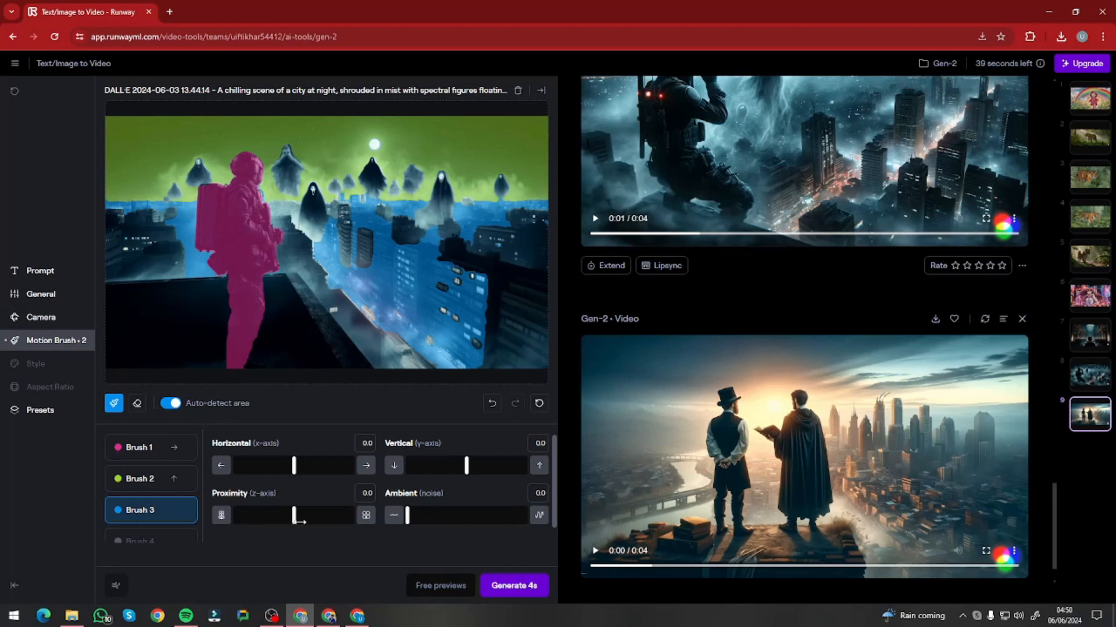
pyautogui.moveTo(295, 517); pyautogui.dragTo(303, 517)
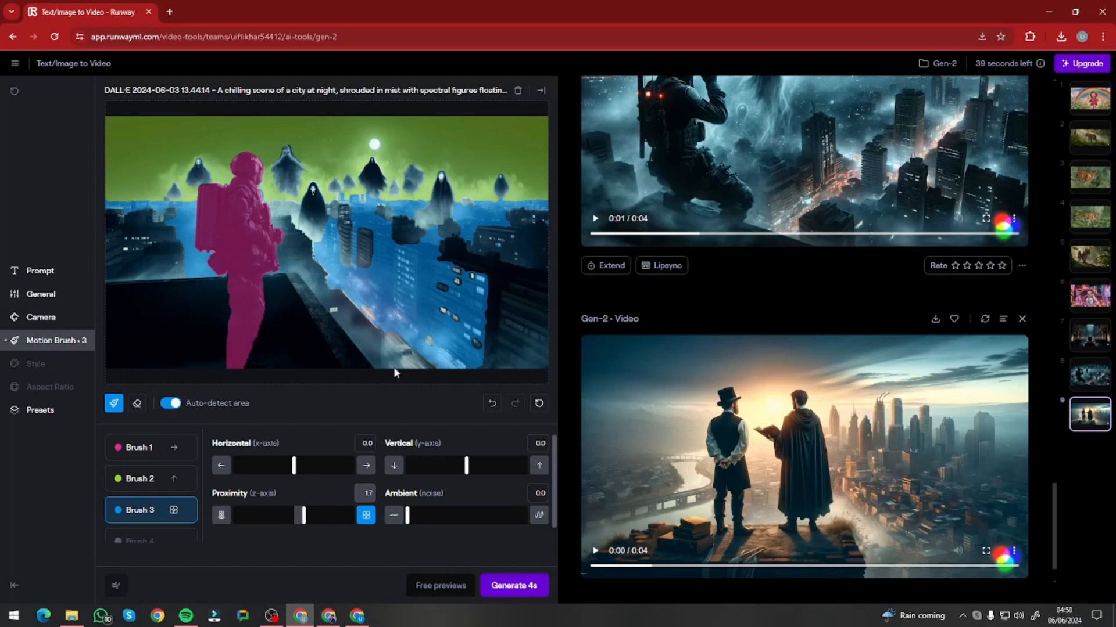
# Generate the four-second Motion Brush video and exit its full-screen playback.
pyautogui.click(514, 587)
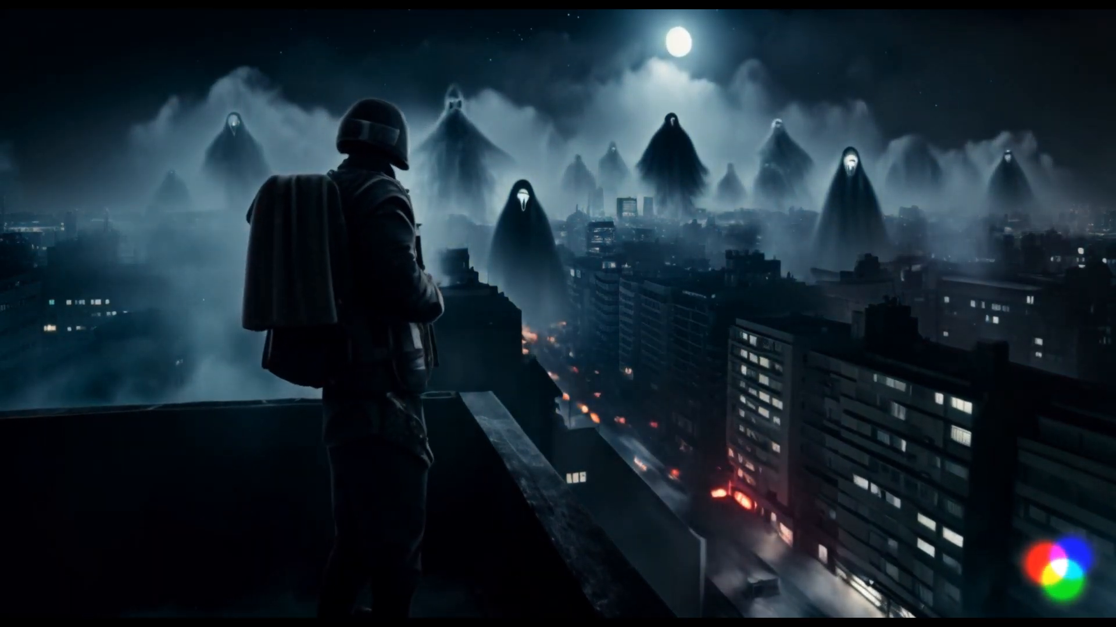
pyautogui.press('Escape')
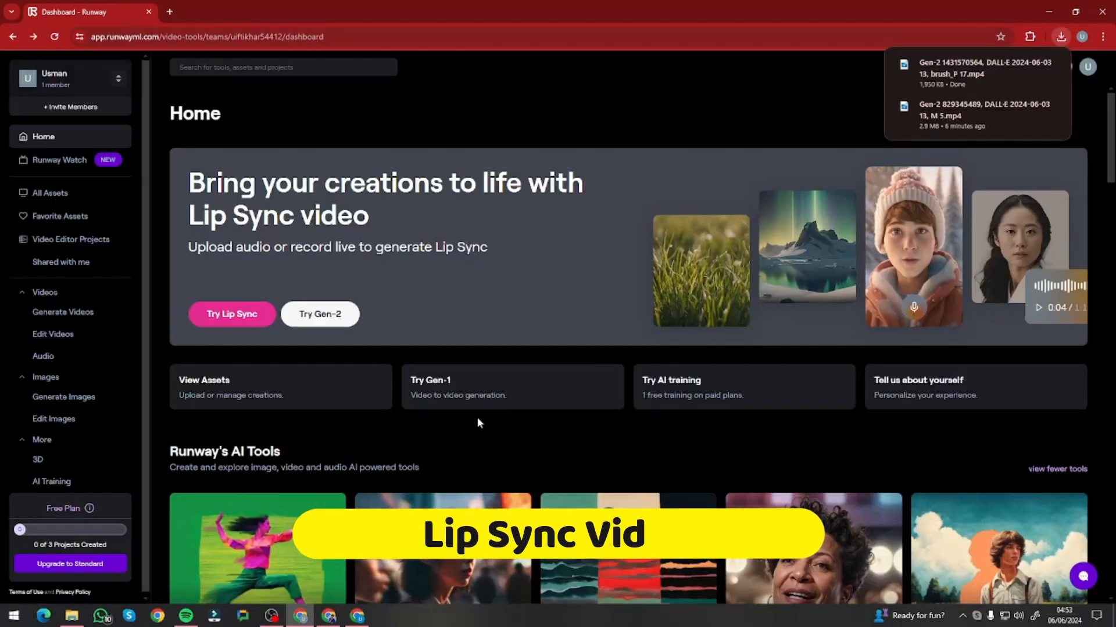
# Open the Lip Sync Video tool from Runway's AI tools on the dashboard.
pyautogui.scroll(-5, 477, 417)
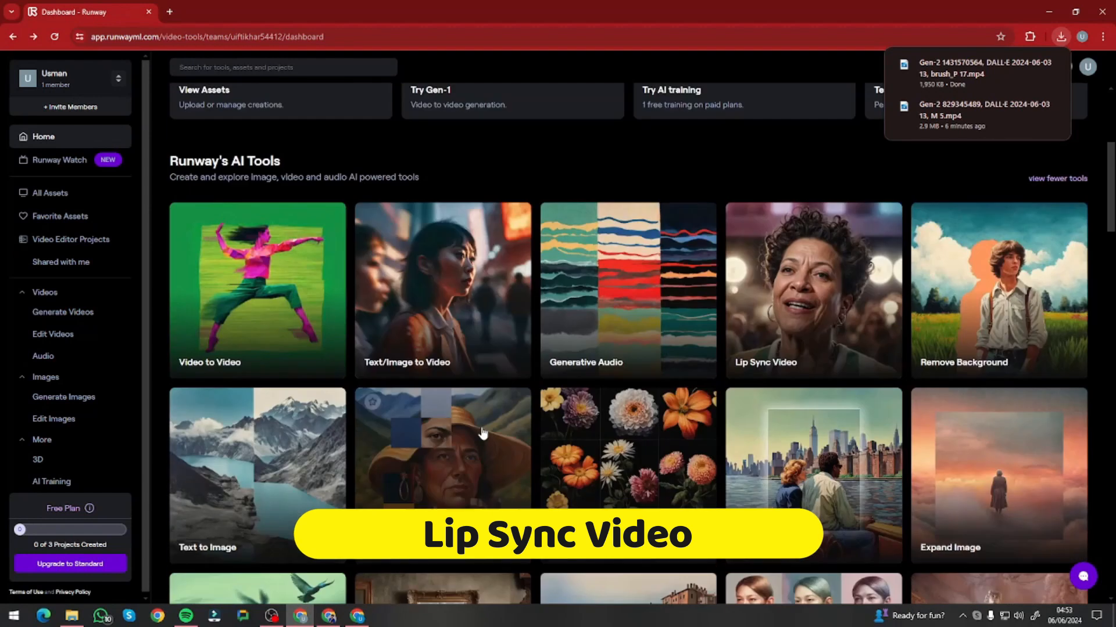
pyautogui.click(811, 308)
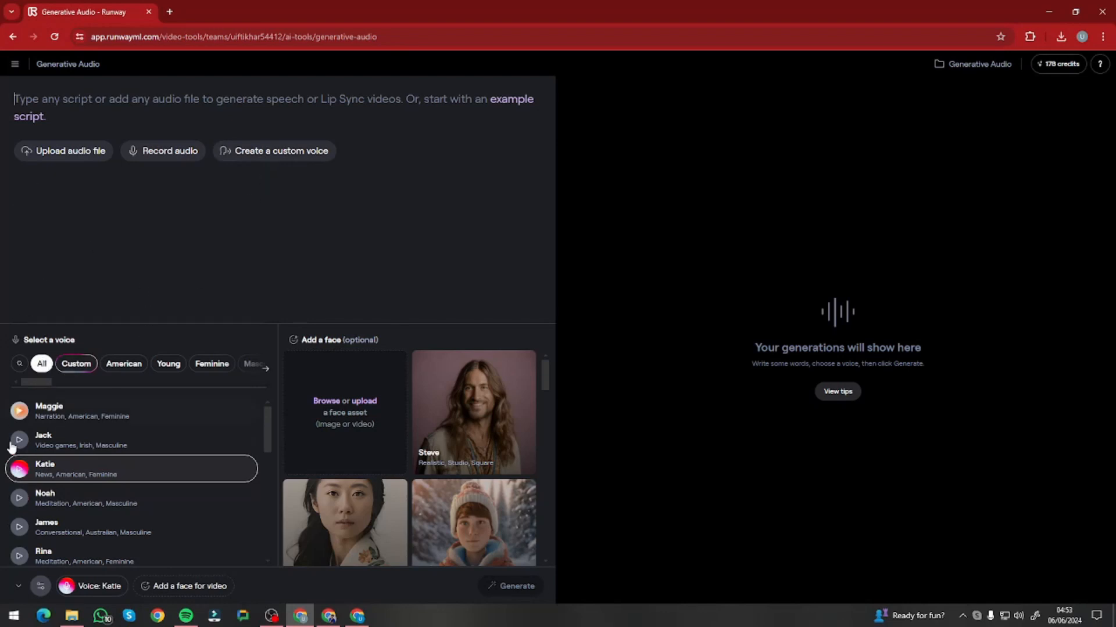
# Examine the available voices, voice category filters and preset faces for a lip sync video.
pyautogui.scroll(-1, 93, 463)
pyautogui.scroll(1, 82, 518)
pyautogui.click(266, 370)
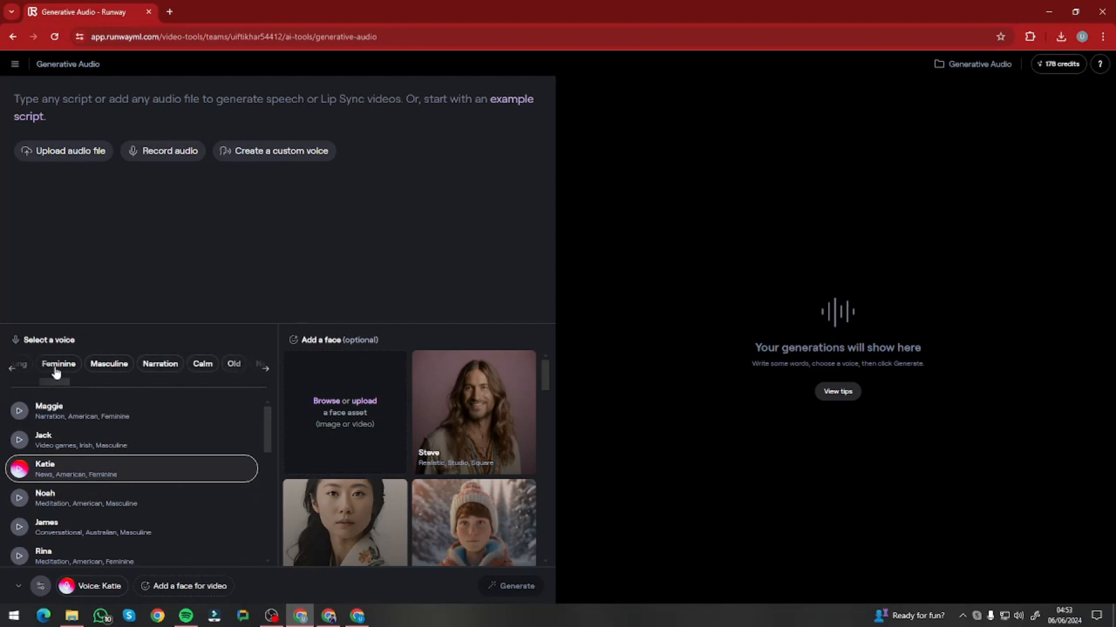
pyautogui.click(11, 368)
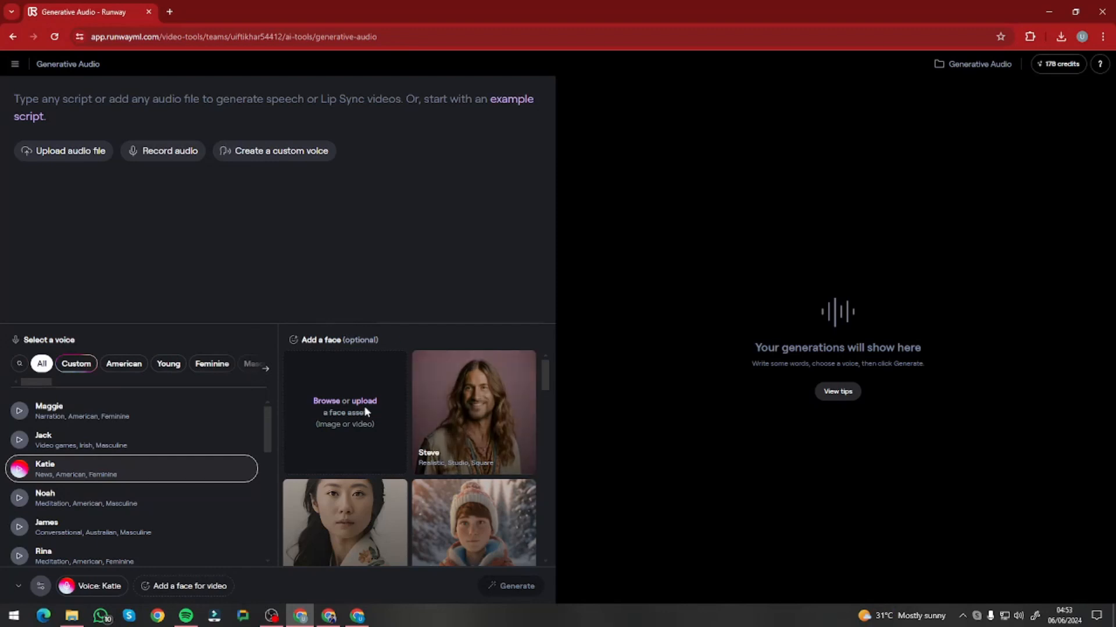
pyautogui.scroll(-5, 456, 413)
pyautogui.scroll(-5, 456, 414)
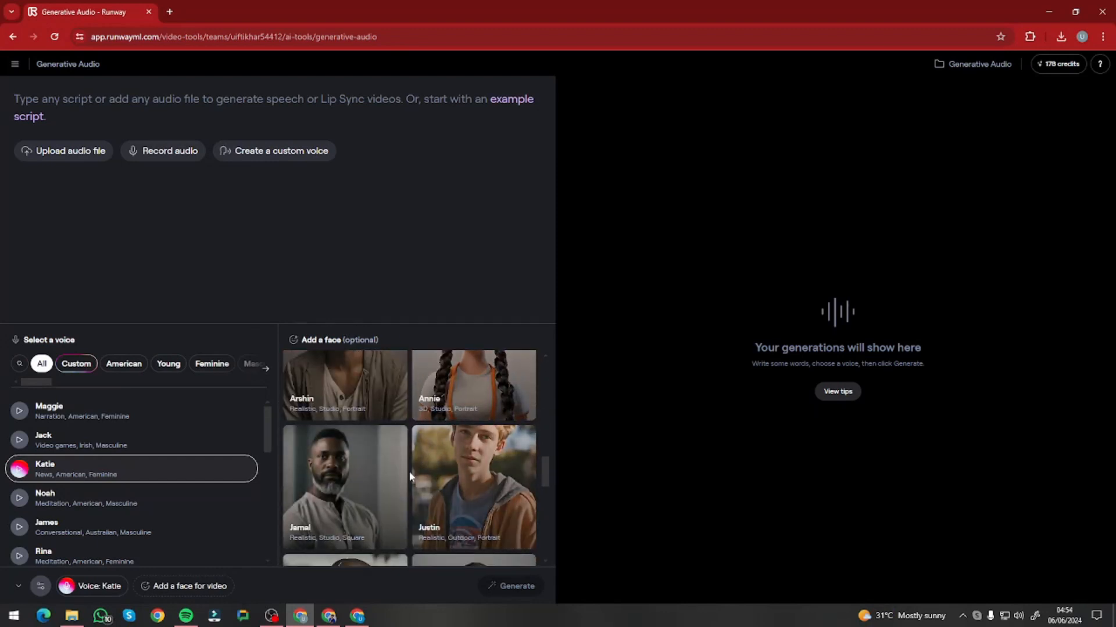
pyautogui.scroll(-3, 416, 501)
pyautogui.scroll(-8, 411, 456)
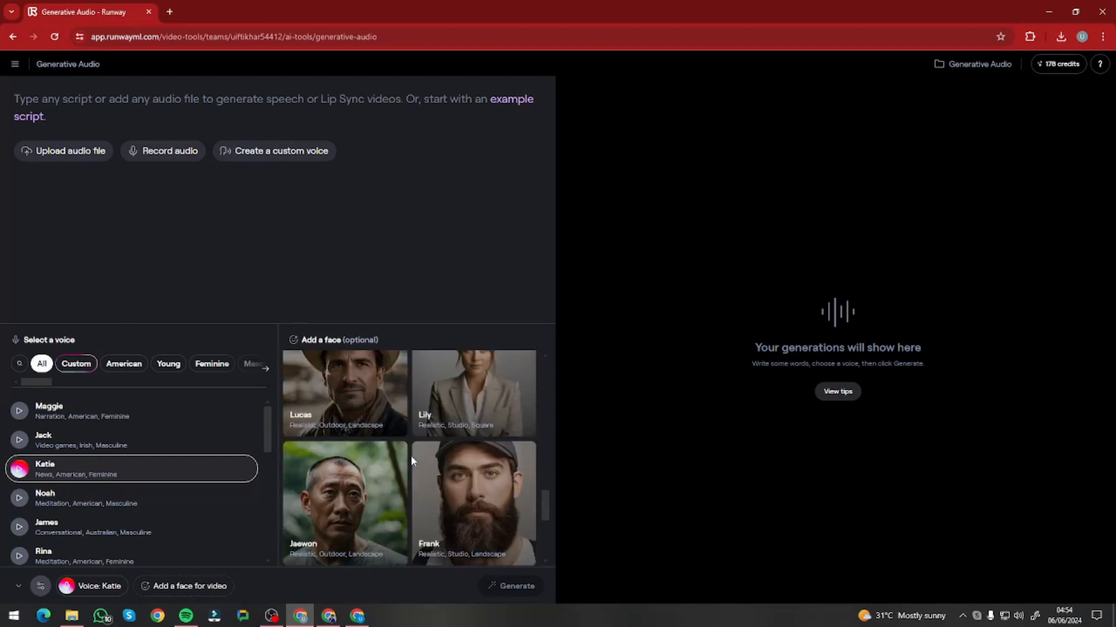
# Enter the script starting "AI videos are multimedia content created or enhanced using artificial intelligence technologies" and ending "customer support, entertainment, and more.".
pyautogui.click(114, 105)
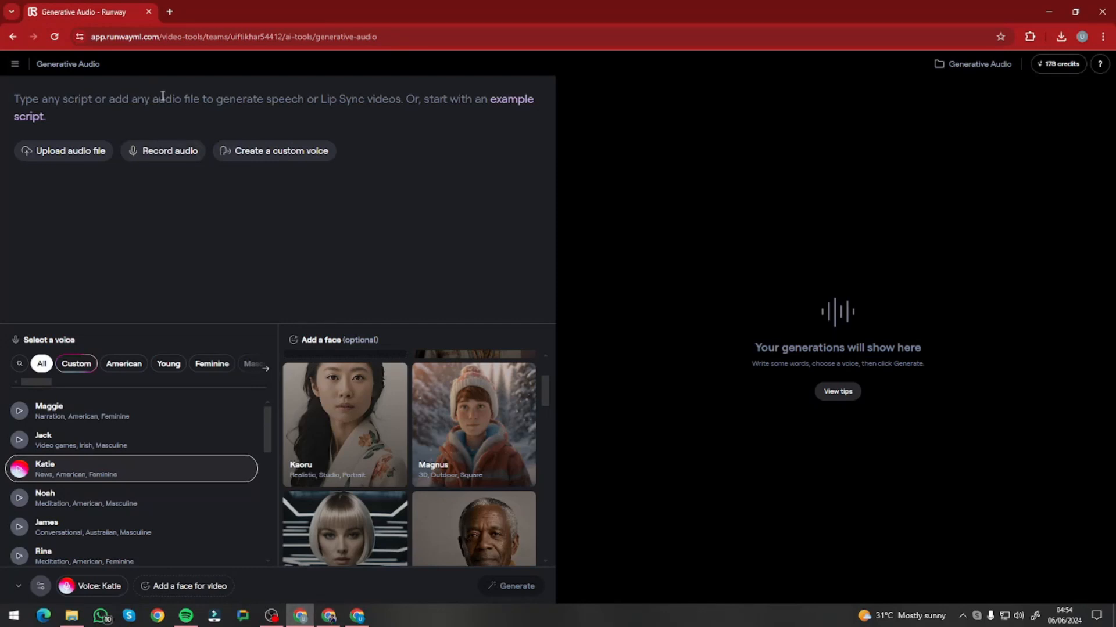
pyautogui.write('AI videos are multimedia content created or enhanced using artificial intelligence technologies. These technologies can automate various aspects of video production, such as scriptwriting, voiceovers, animation, editing, and even creating virtual presenters. AI videos can be used for numerous applications, including educational content, marketing, customer support, entertainment, and more.')
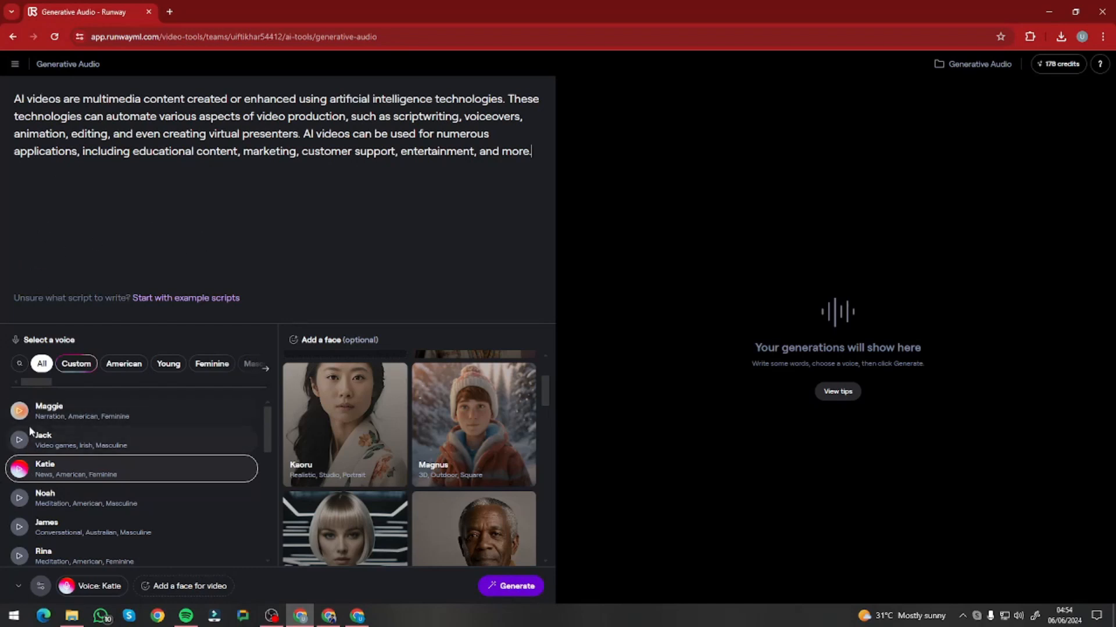
# Preview the Frank narration voice, and select Tom, the British masculine news voice, for the script.
pyautogui.scroll(-2, 42, 464)
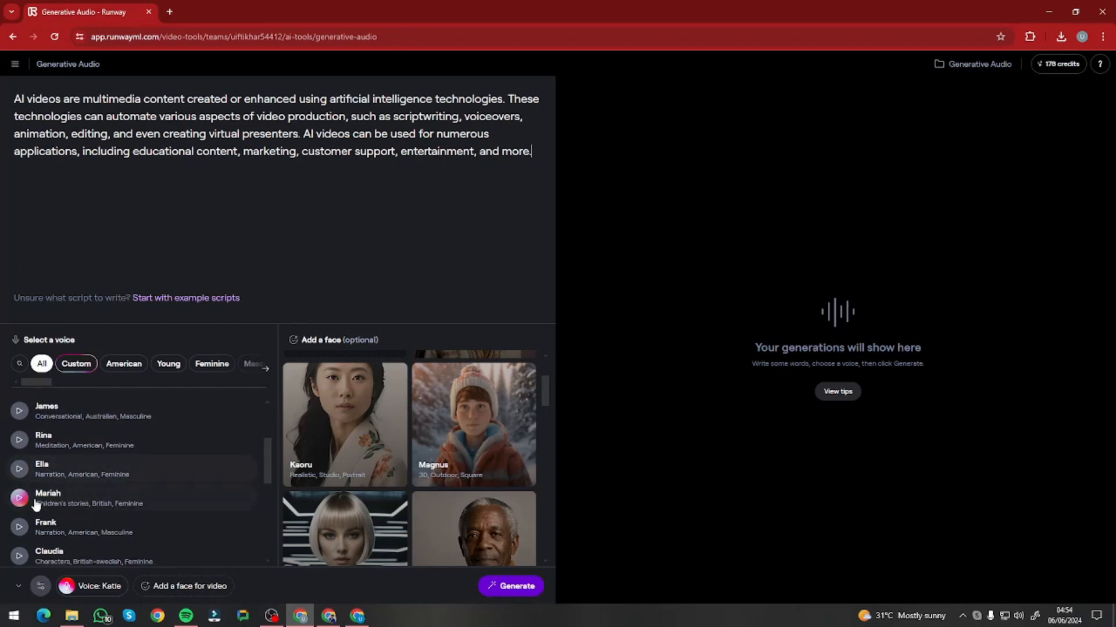
pyautogui.scroll(-1, 31, 522)
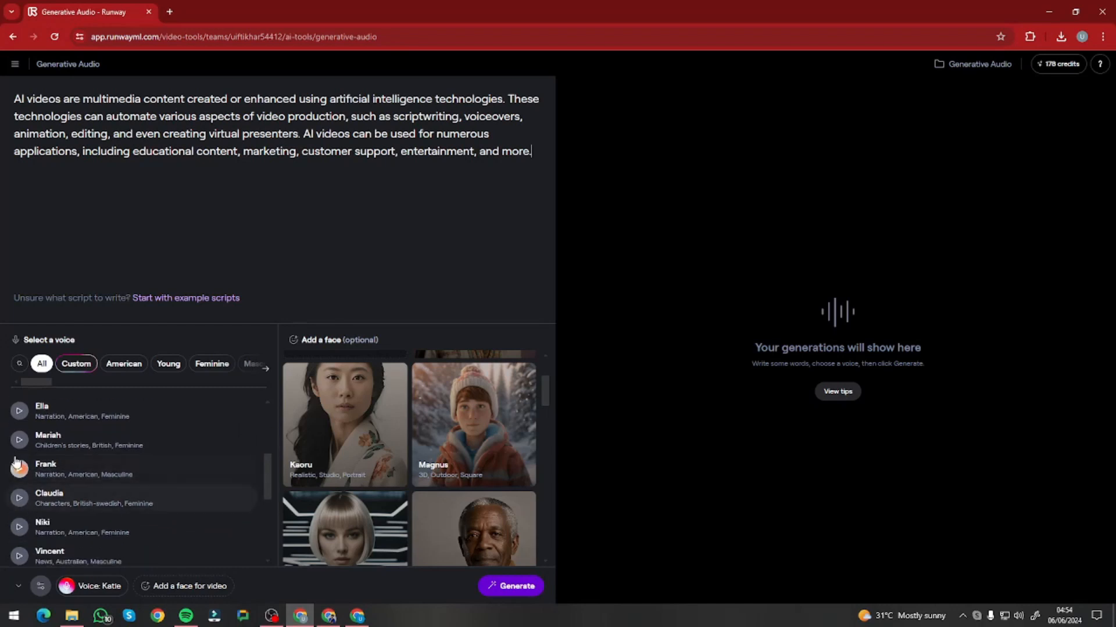
pyautogui.click(20, 470)
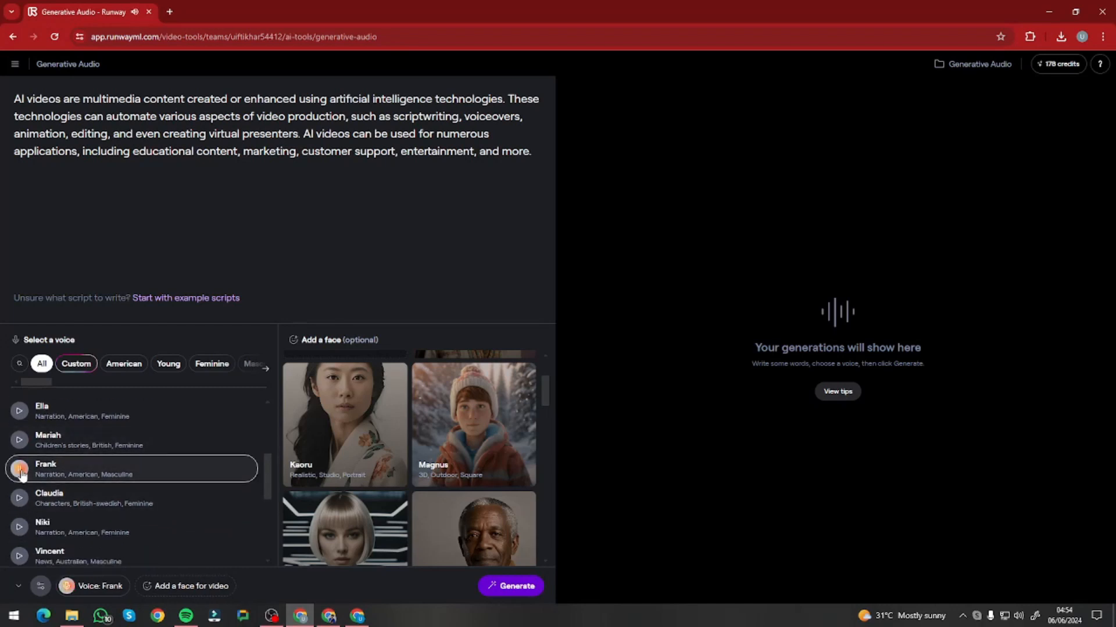
pyautogui.scroll(-3, 76, 509)
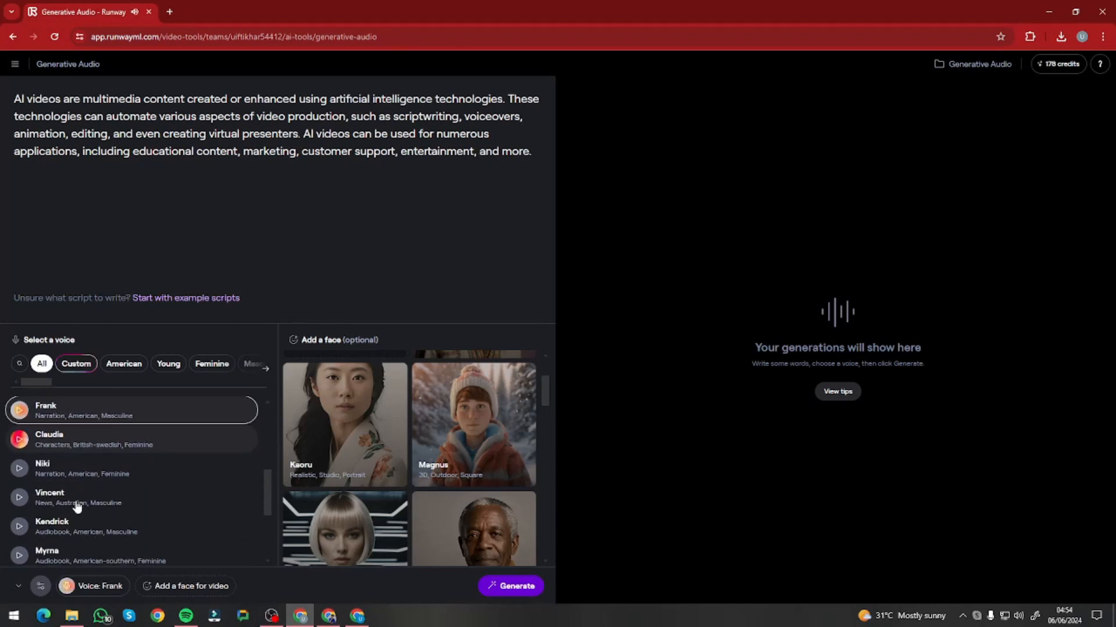
pyautogui.click(18, 470)
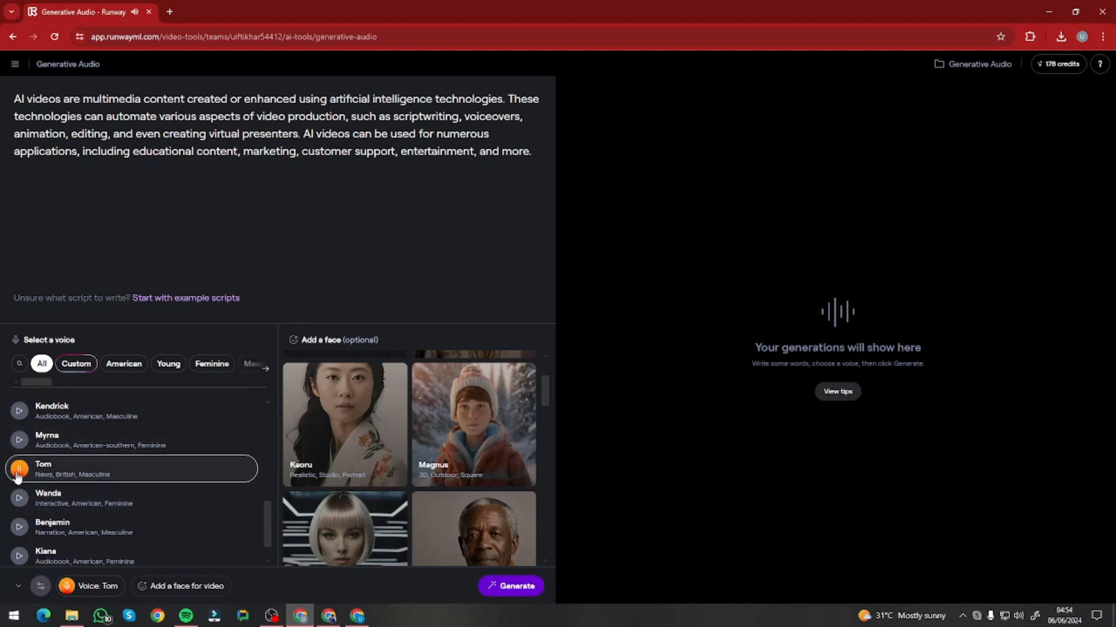
# Add the preset face Frank, the realistic studio landscape portrait of a bearded man in a cap.
pyautogui.scroll(-2, 382, 438)
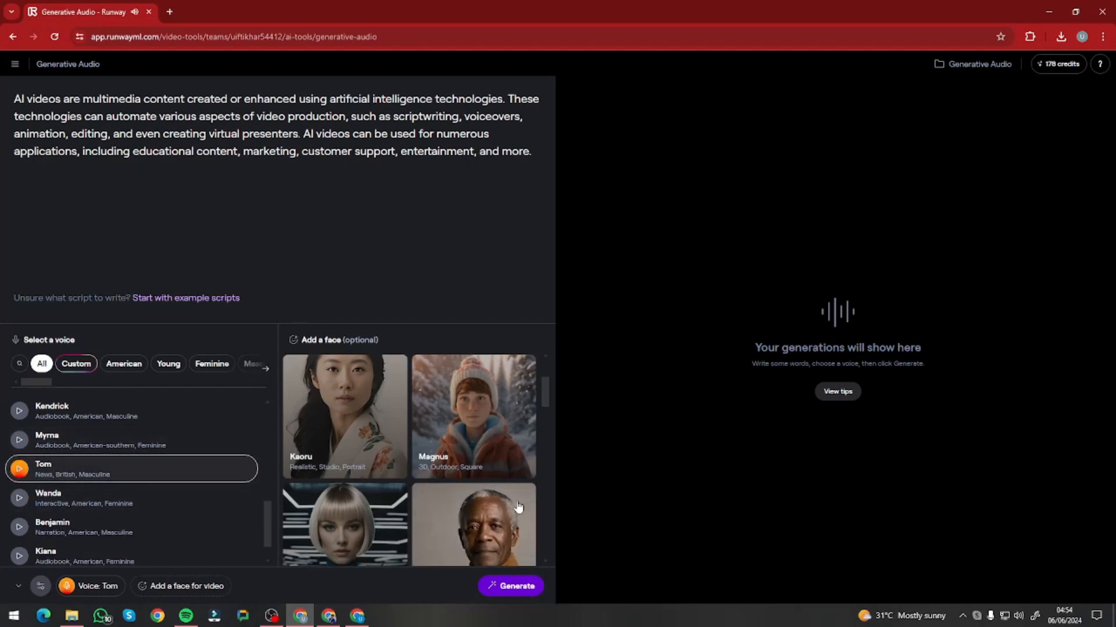
pyautogui.scroll(-2, 420, 458)
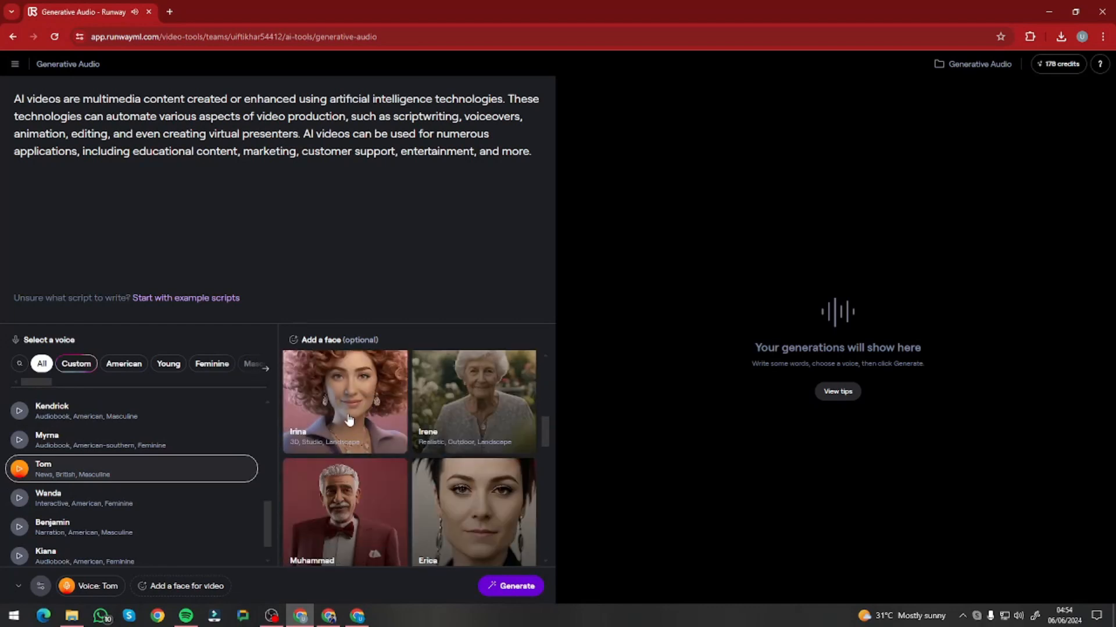
pyautogui.scroll(-2, 417, 450)
pyautogui.scroll(-2, 416, 450)
pyautogui.scroll(-3, 394, 441)
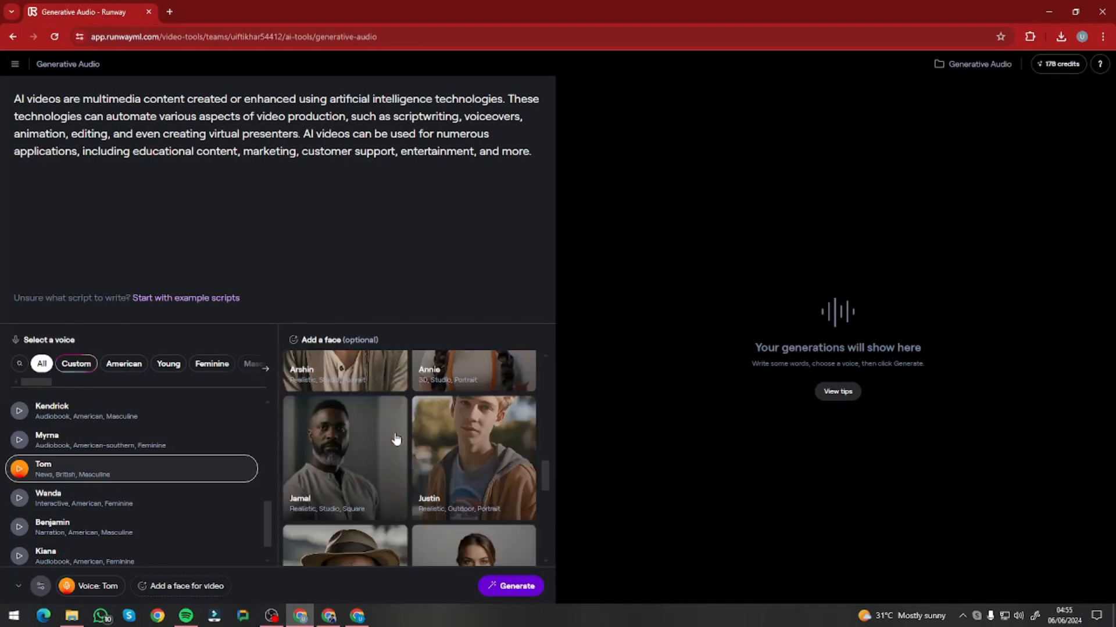
pyautogui.scroll(-3, 395, 438)
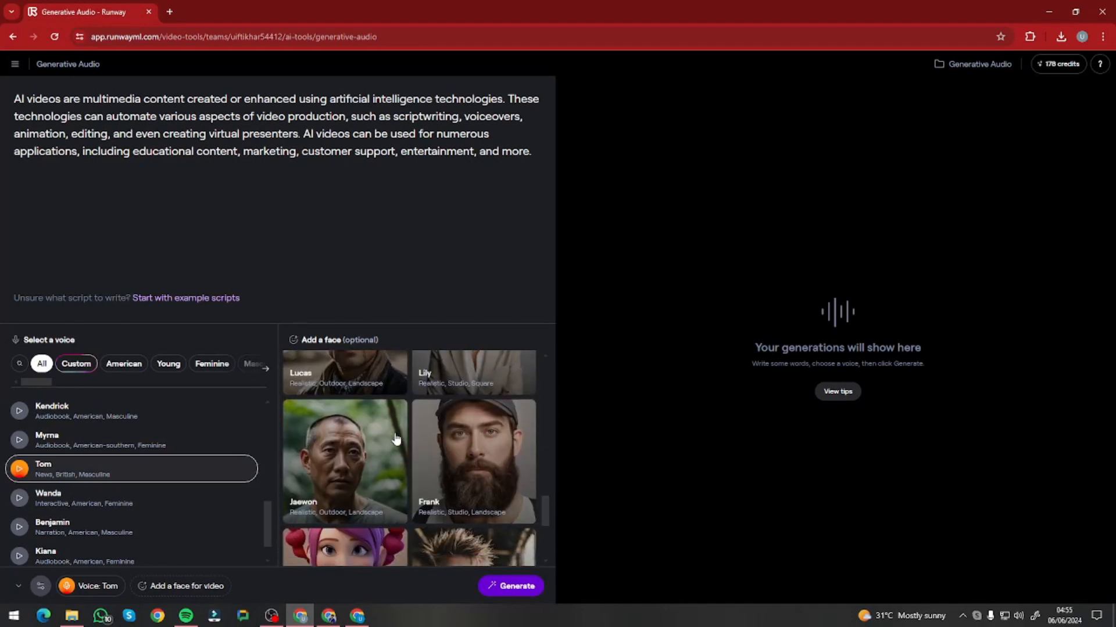
pyautogui.click(482, 450)
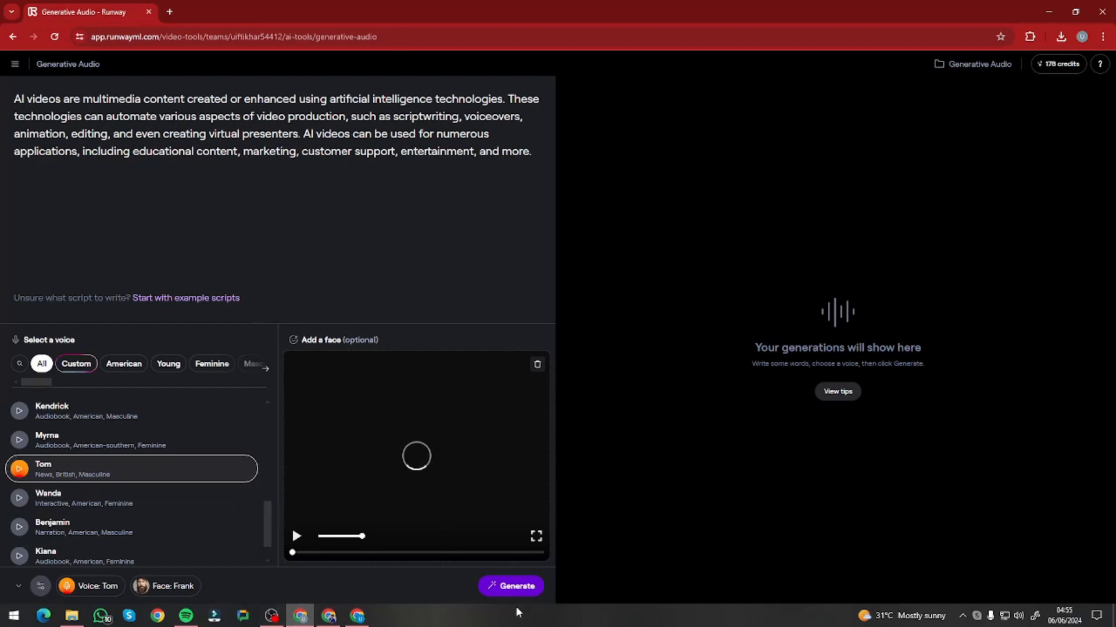
# Generate the lip sync video from the script, voice and face, and play the result.
pyautogui.click(526, 588)
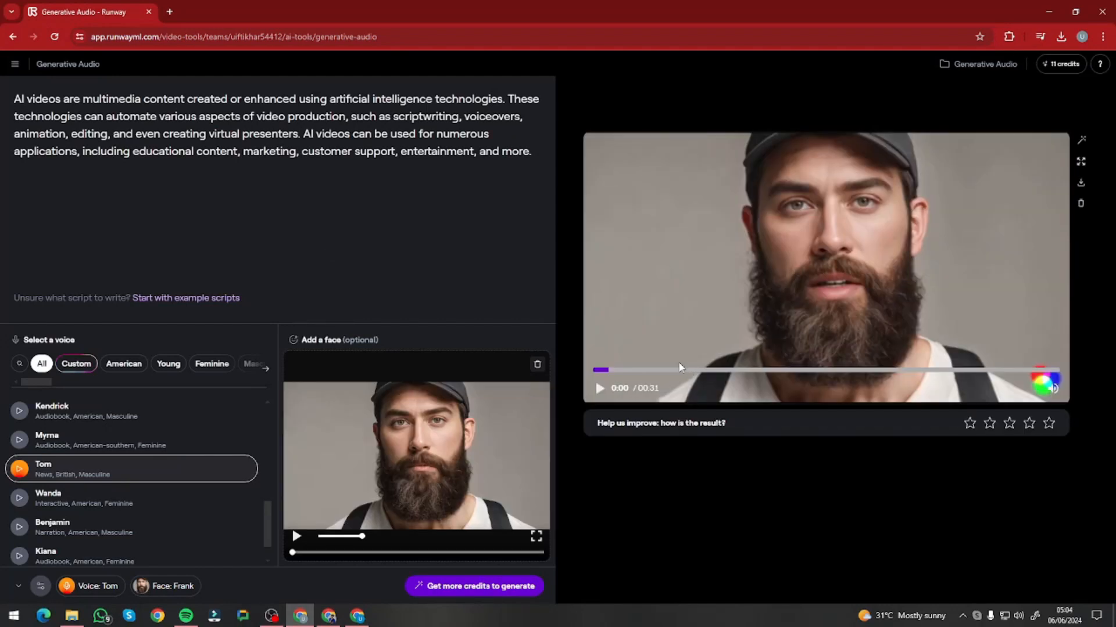
pyautogui.click(601, 389)
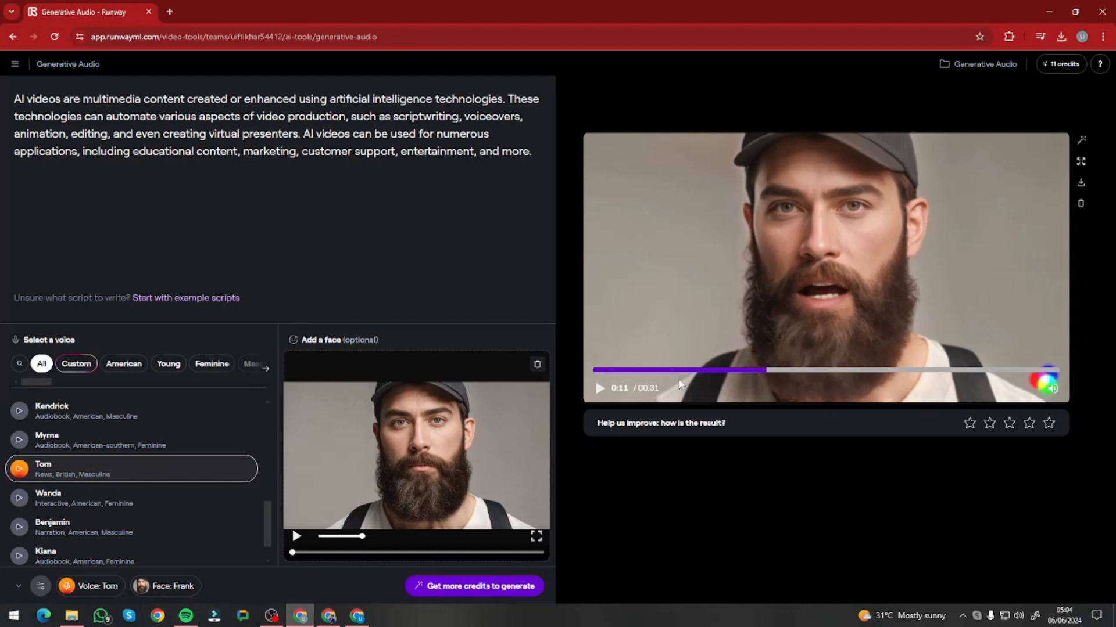
# Return to the Runway dashboard and examine the range of AI tools and tutorials offered there.
pyautogui.click(12, 36)
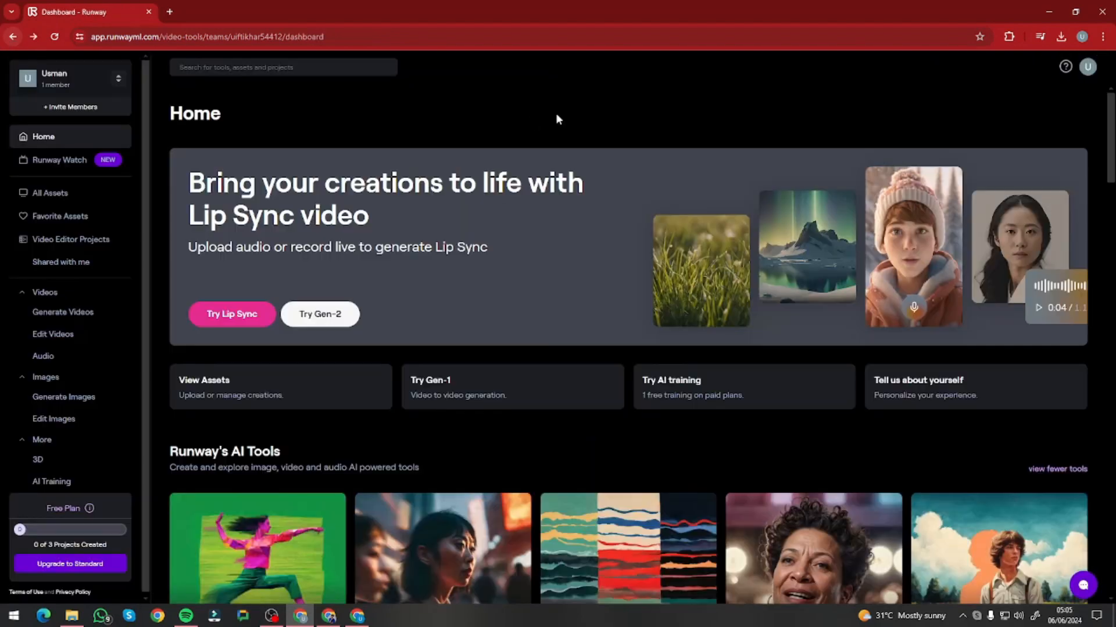
pyautogui.scroll(-10, 466, 271)
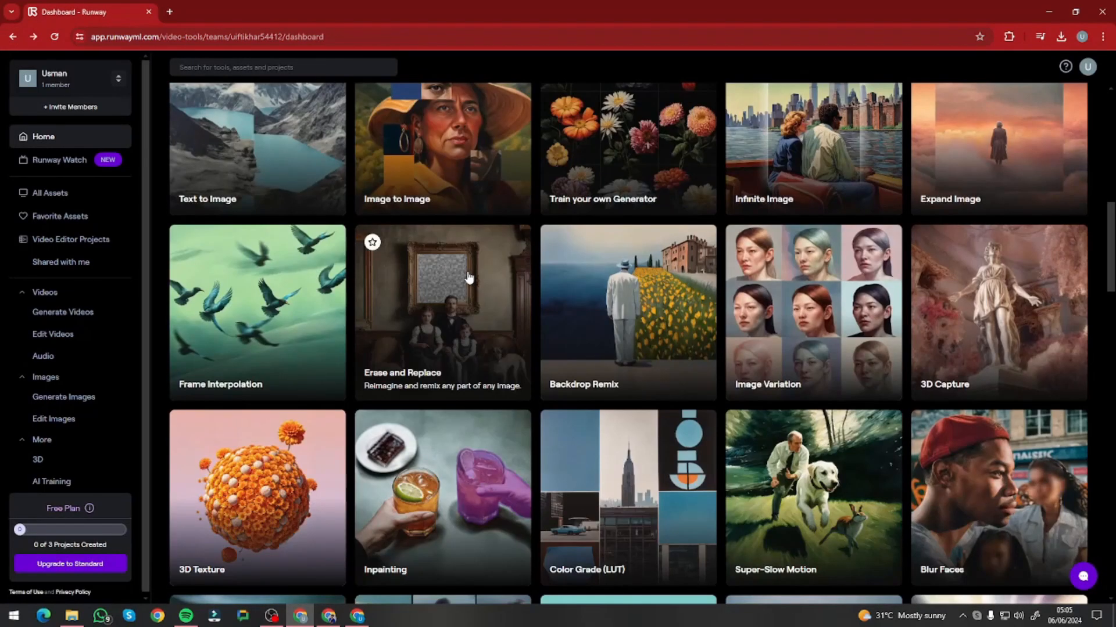
pyautogui.scroll(10, 468, 278)
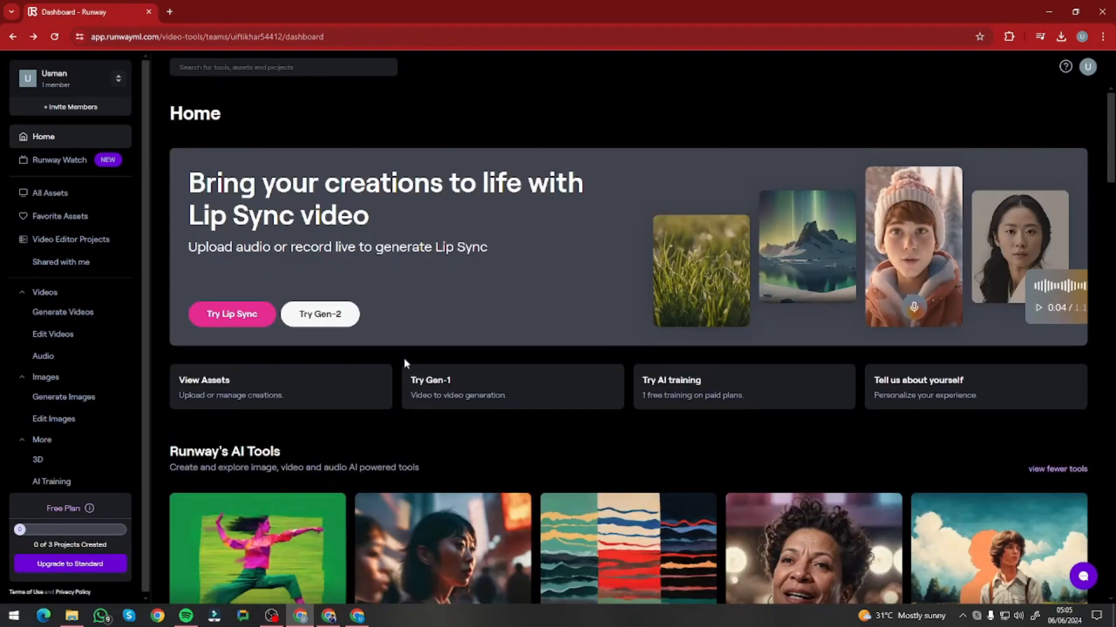
pyautogui.scroll(-5, 460, 307)
pyautogui.scroll(5, 473, 337)
pyautogui.scroll(-10, 492, 231)
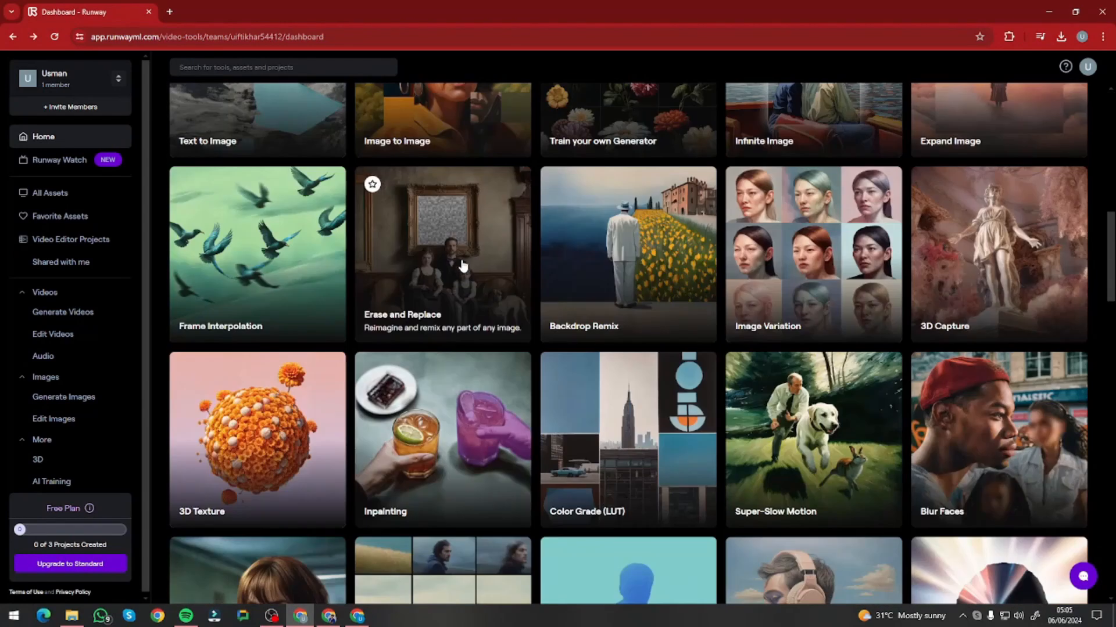
pyautogui.scroll(6, 461, 261)
pyautogui.scroll(-20, 459, 325)
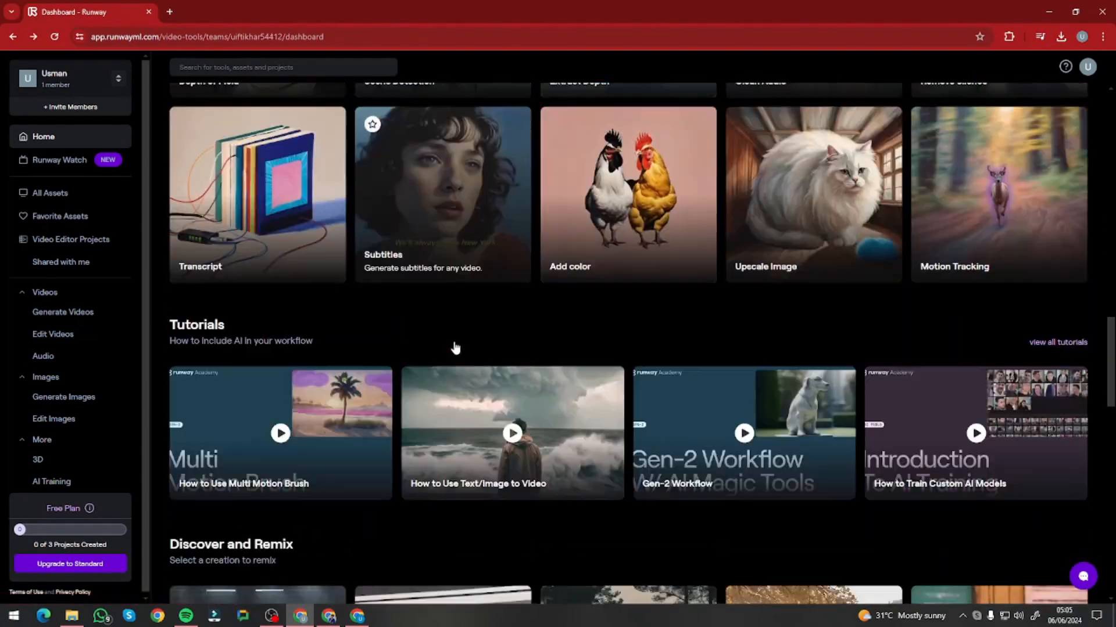
pyautogui.scroll(8, 453, 349)
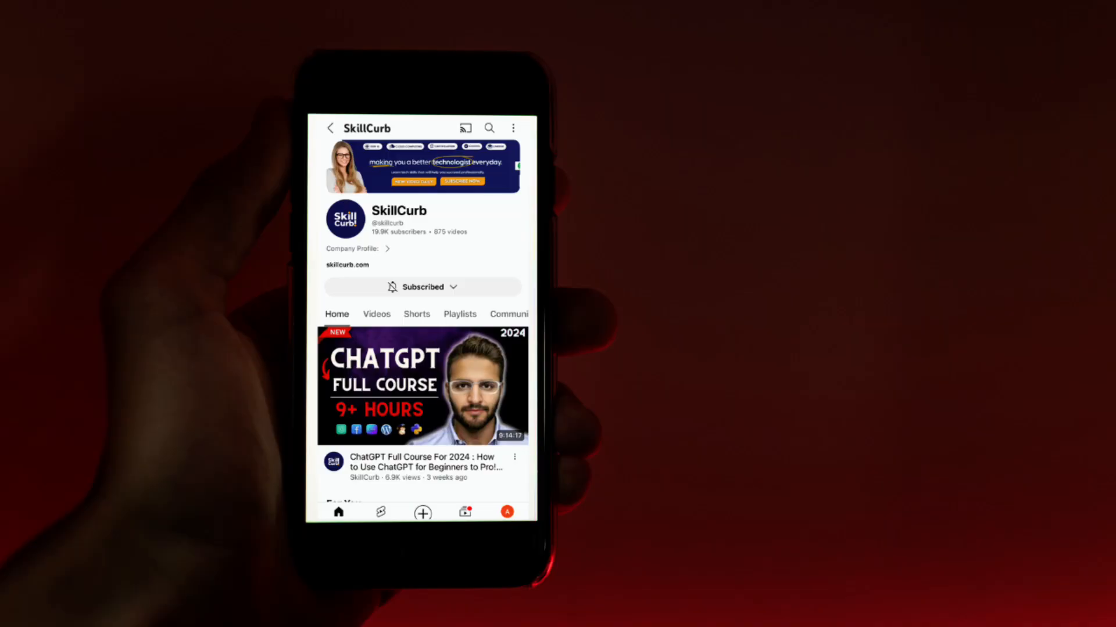